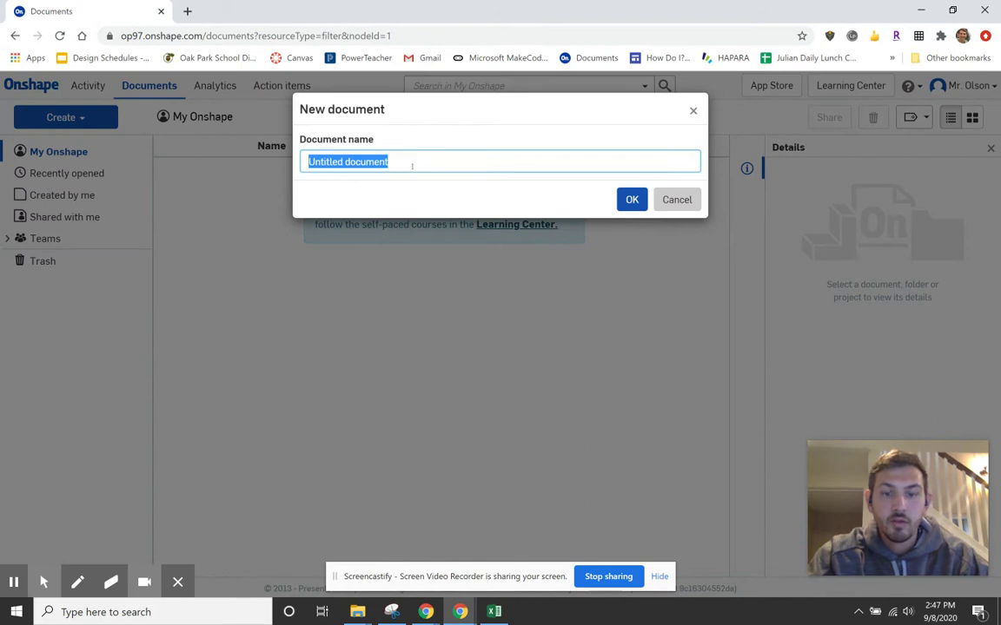
- Name the new document "2D Shapes" and create it
text(2D)
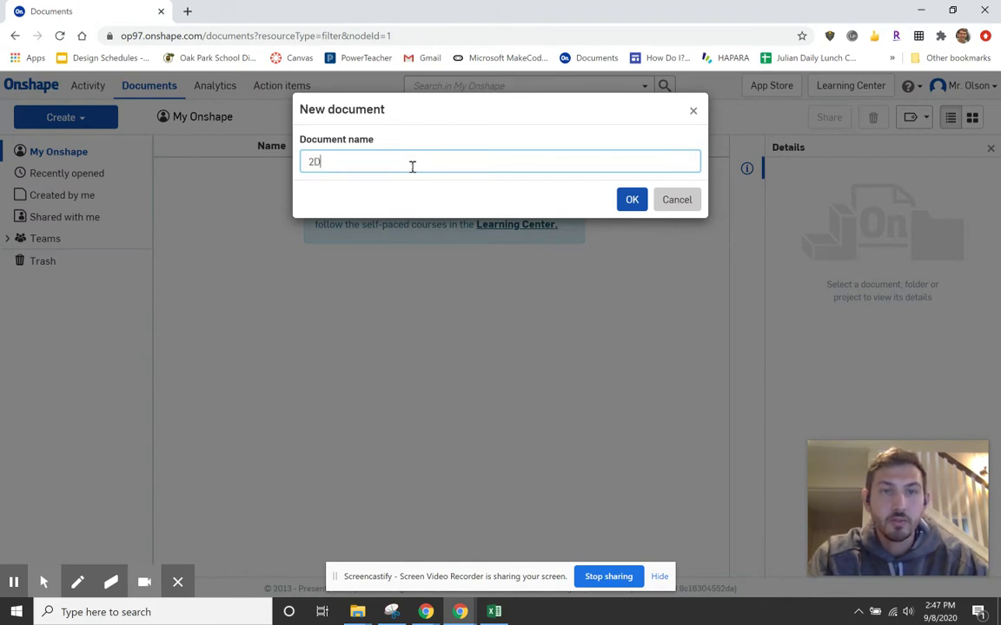
text( Shapes)
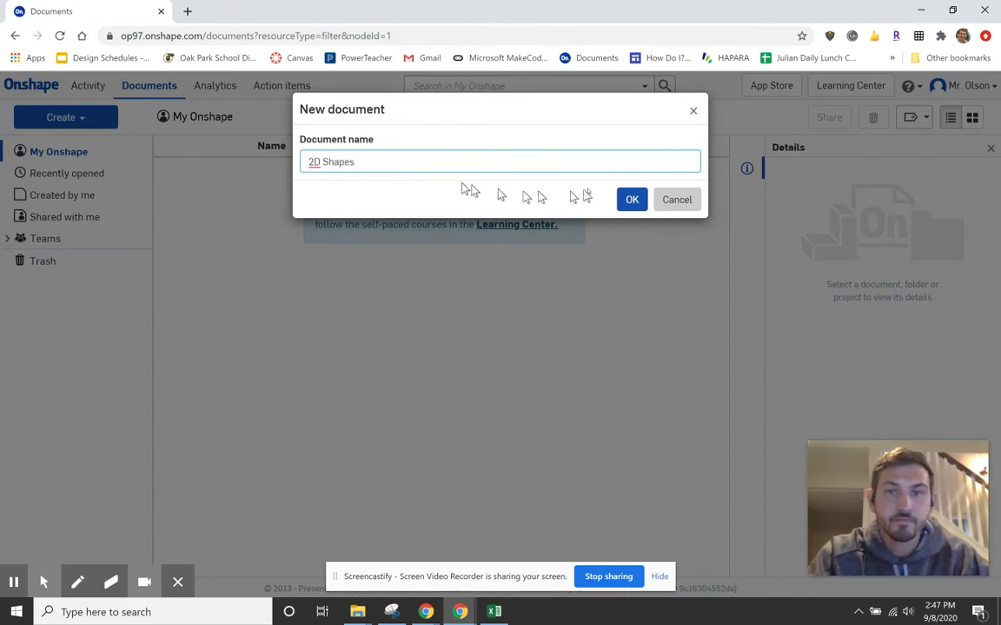
click(632, 200)
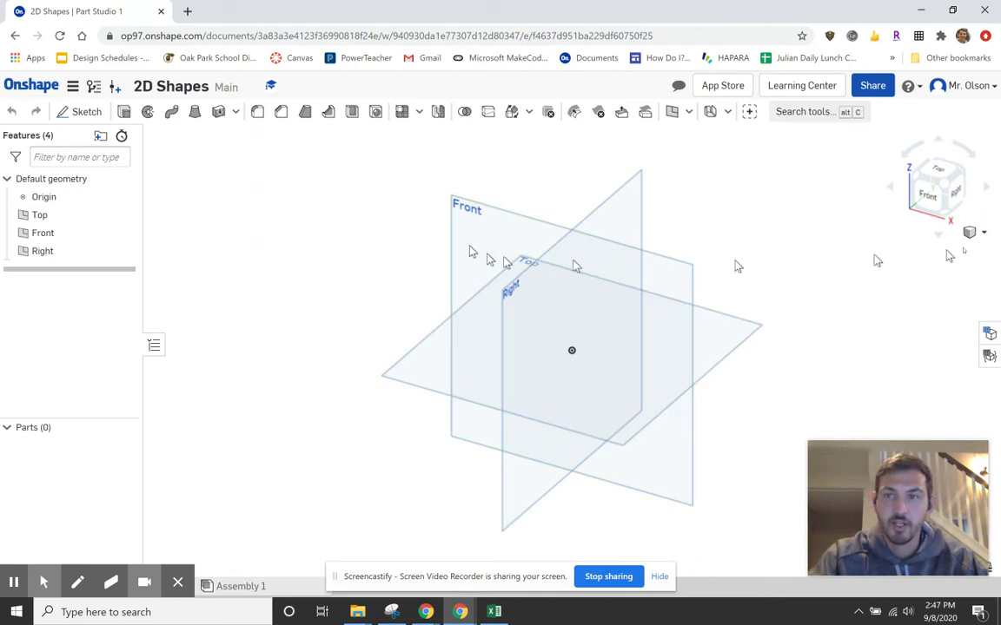
- Start a new sketch on the Front plane
click(936, 209)
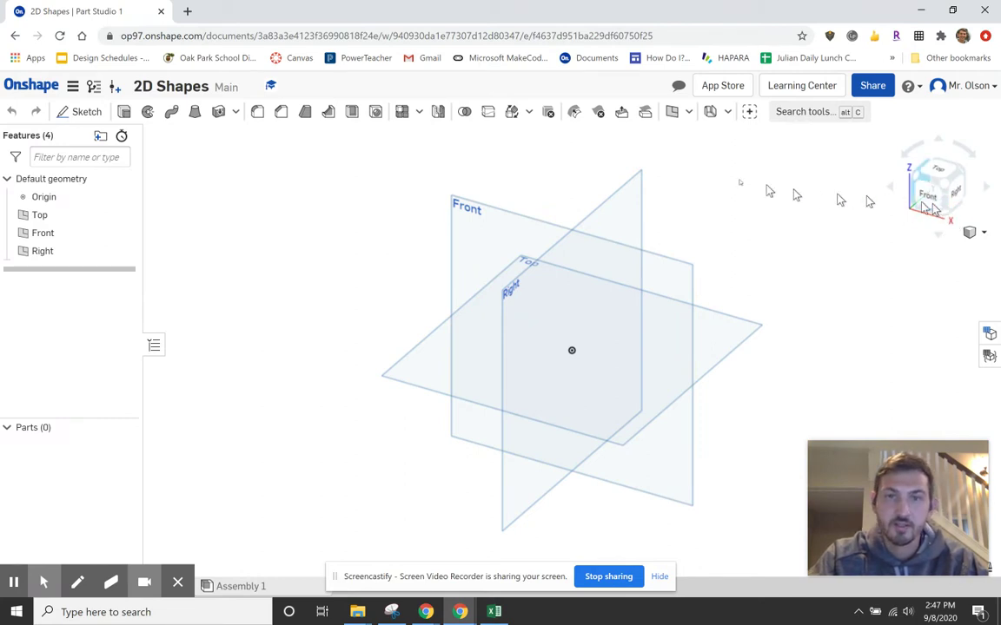
click(457, 213)
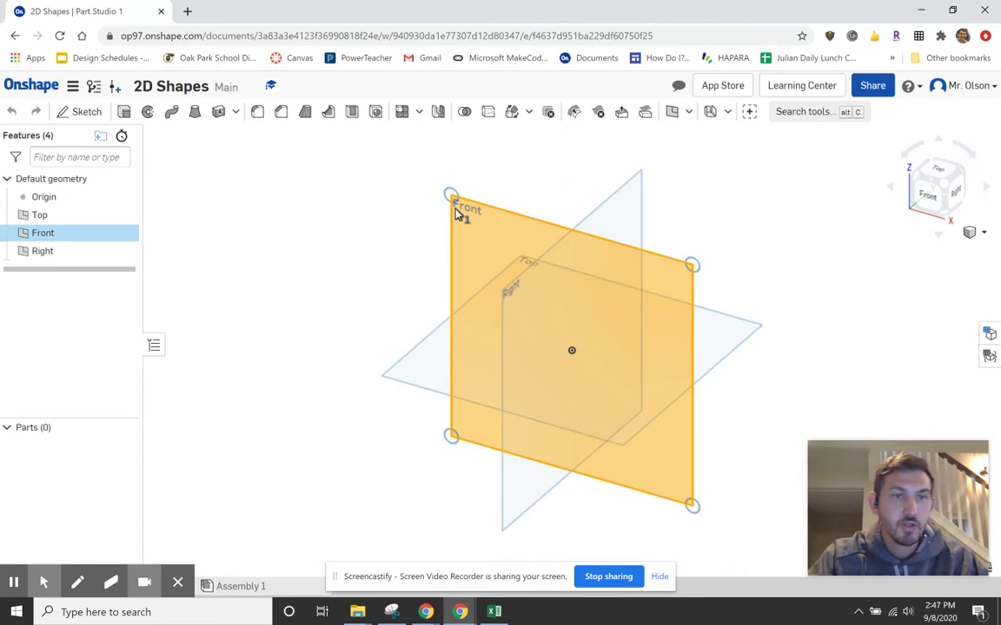
right_click(461, 215)
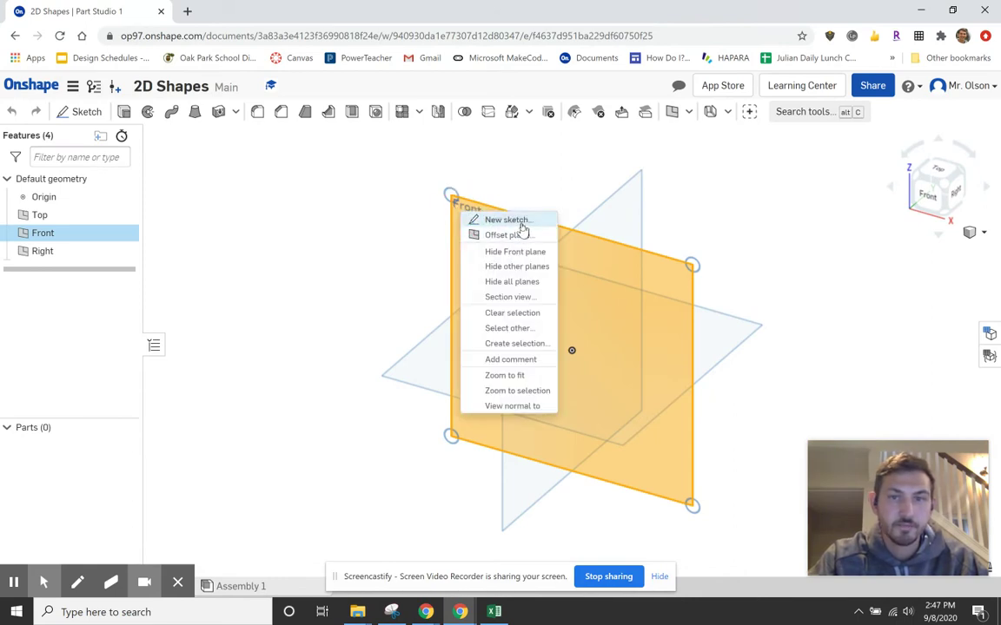
click(369, 206)
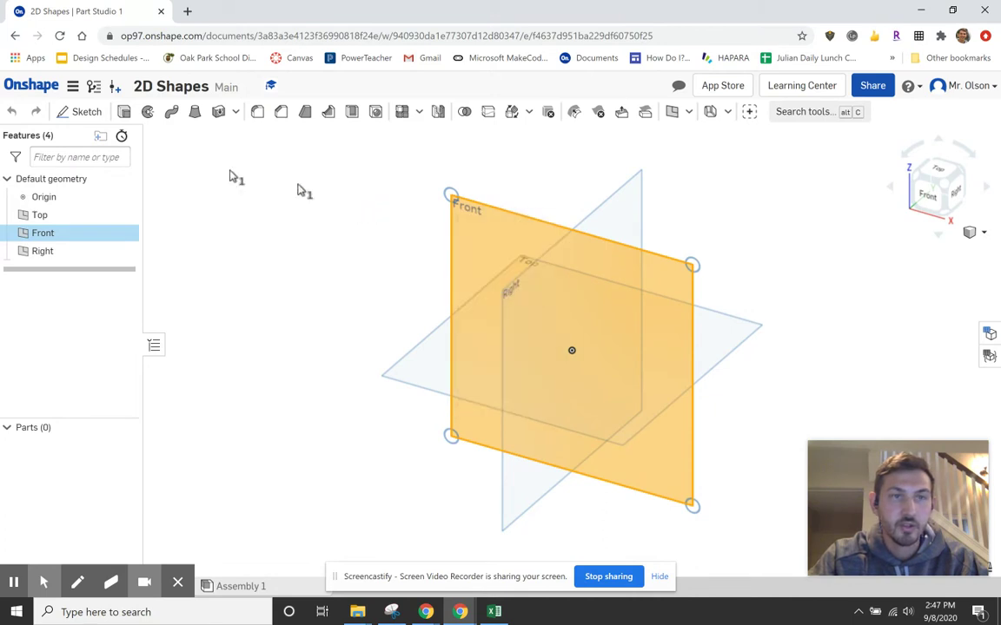
click(87, 112)
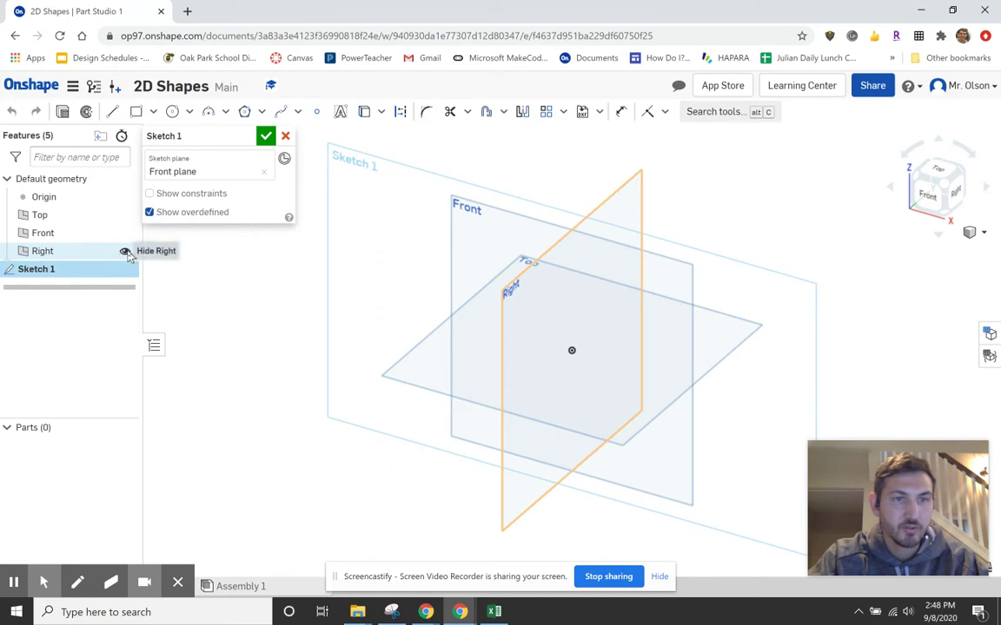
- Hide the Right, Top and Front default planes
click(126, 251)
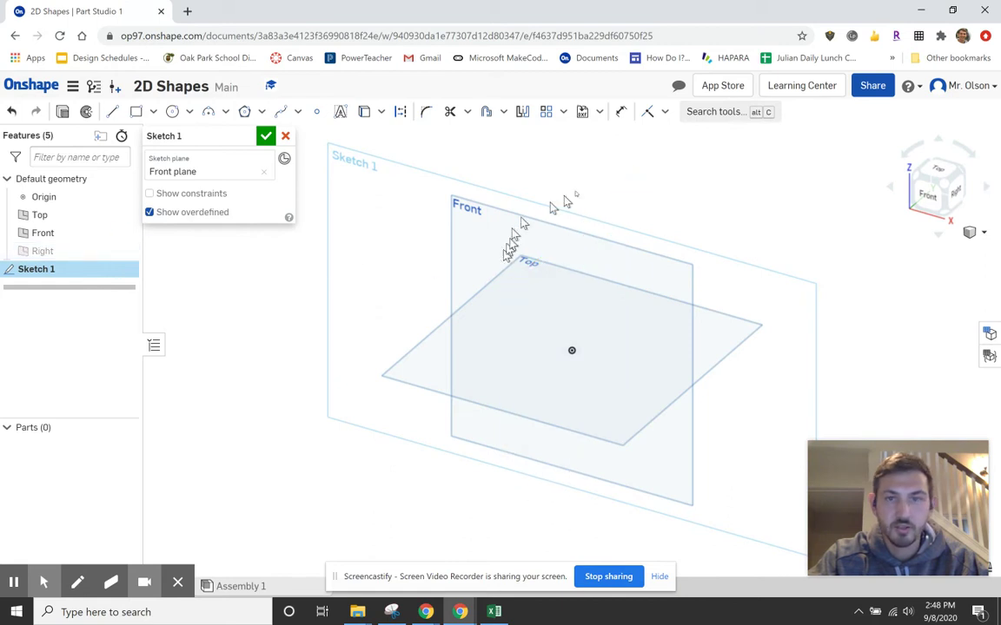
click(125, 214)
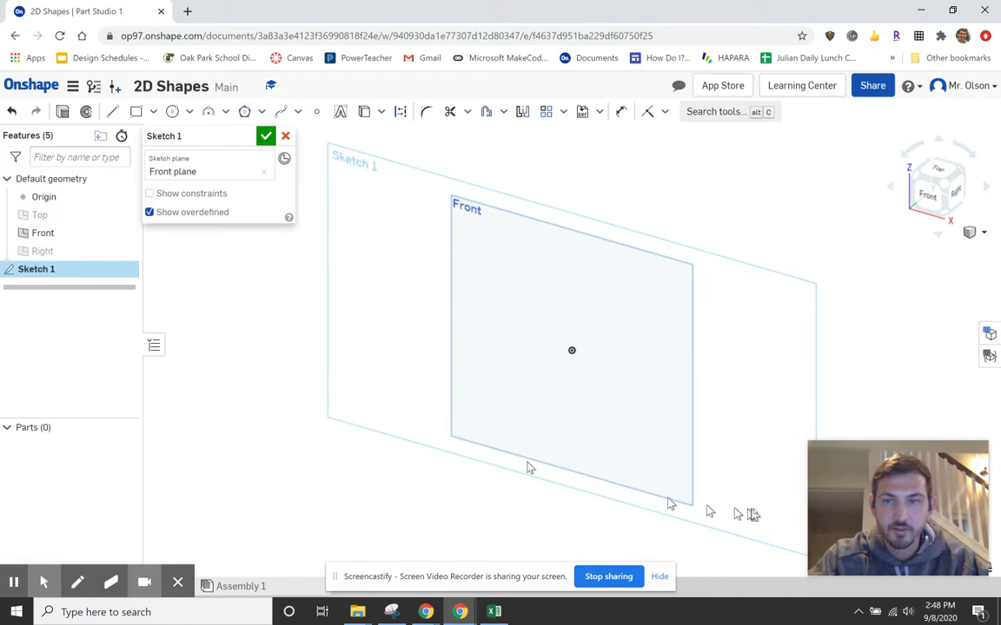
click(126, 234)
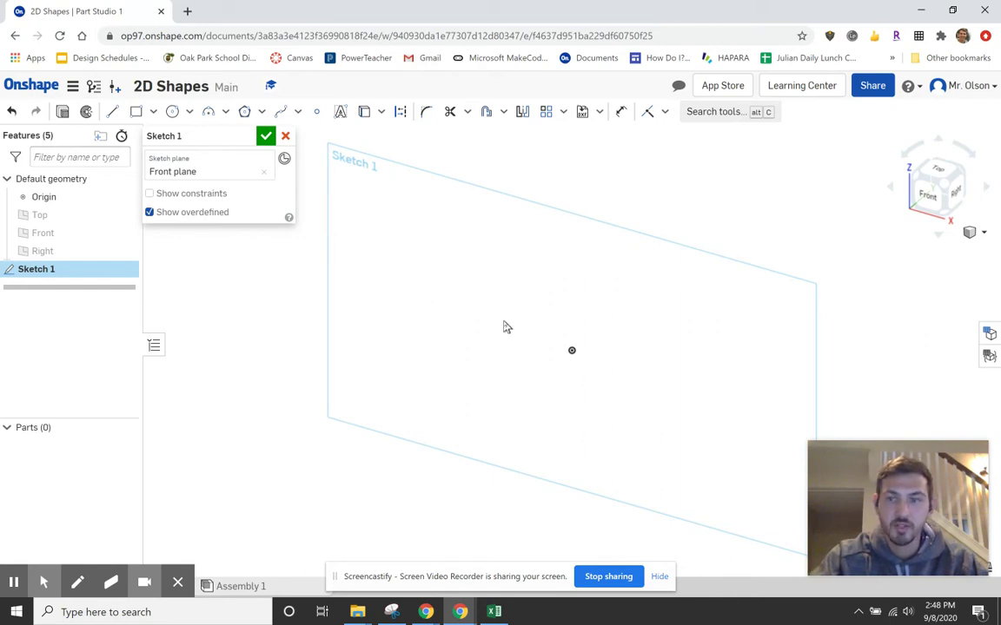
- In front view, sketch a right triangle from the origin with lines, its vertical leg about 2.04 and horizontal leg about 3.02 long
click(932, 199)
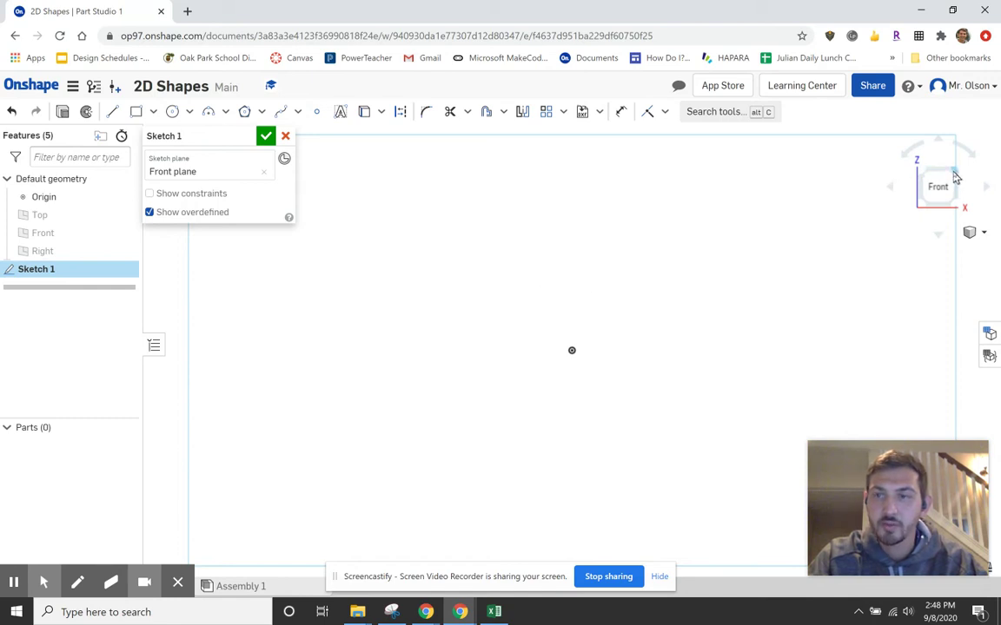
click(954, 173)
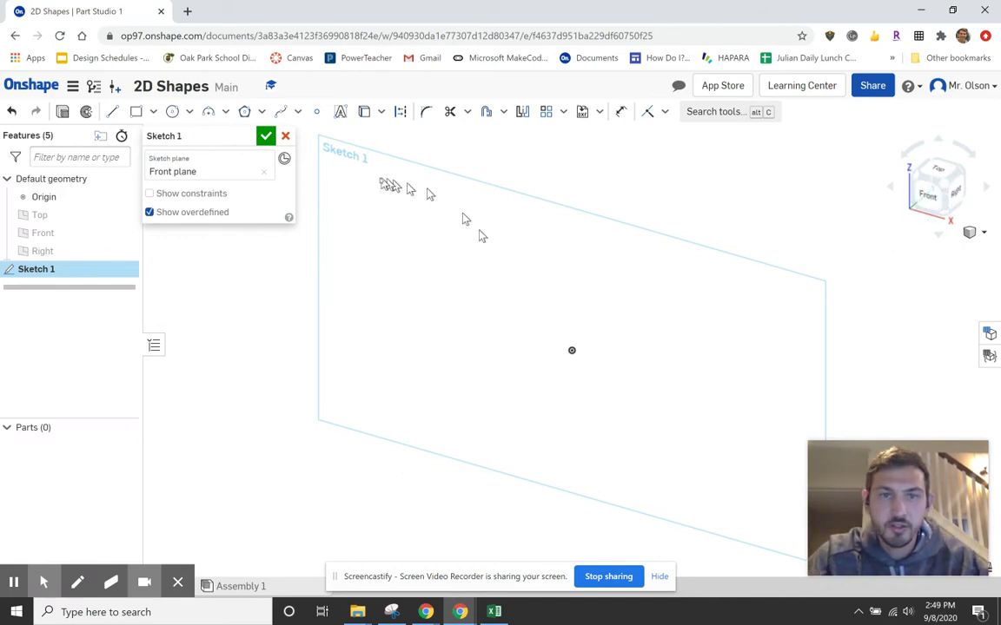
click(935, 198)
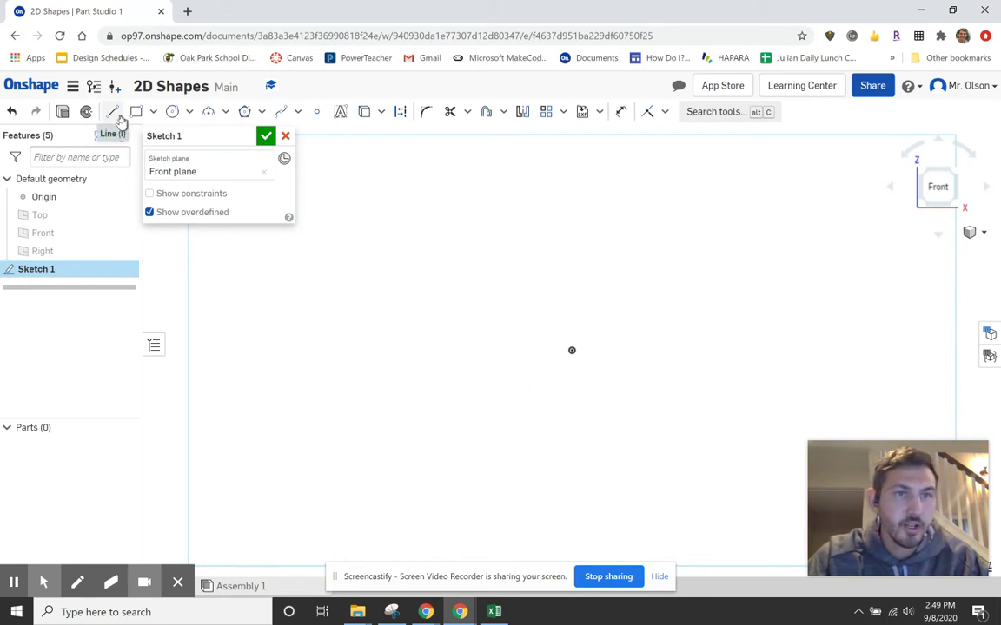
click(112, 110)
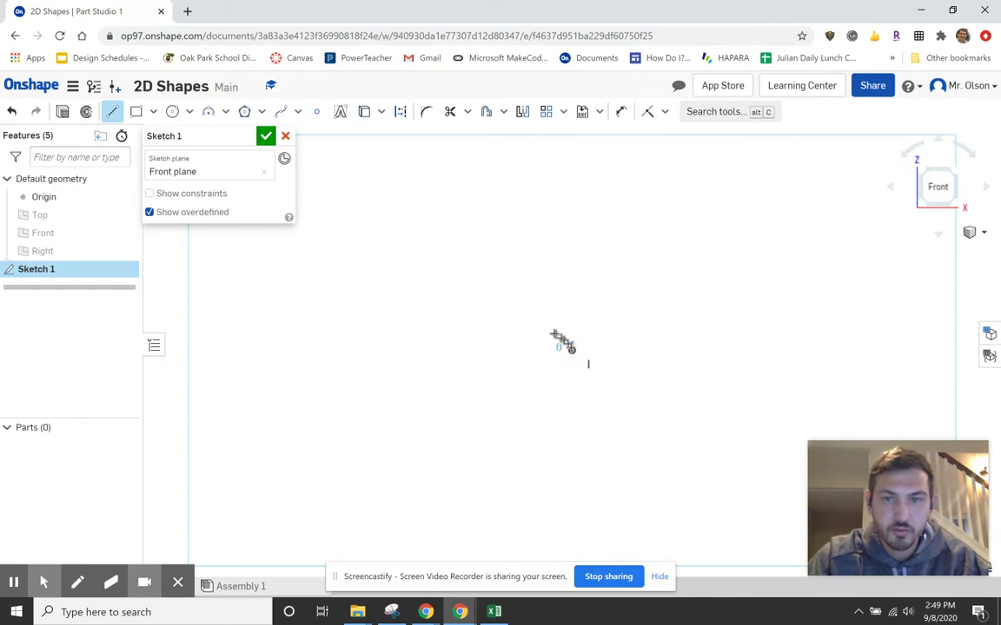
click(380, 223)
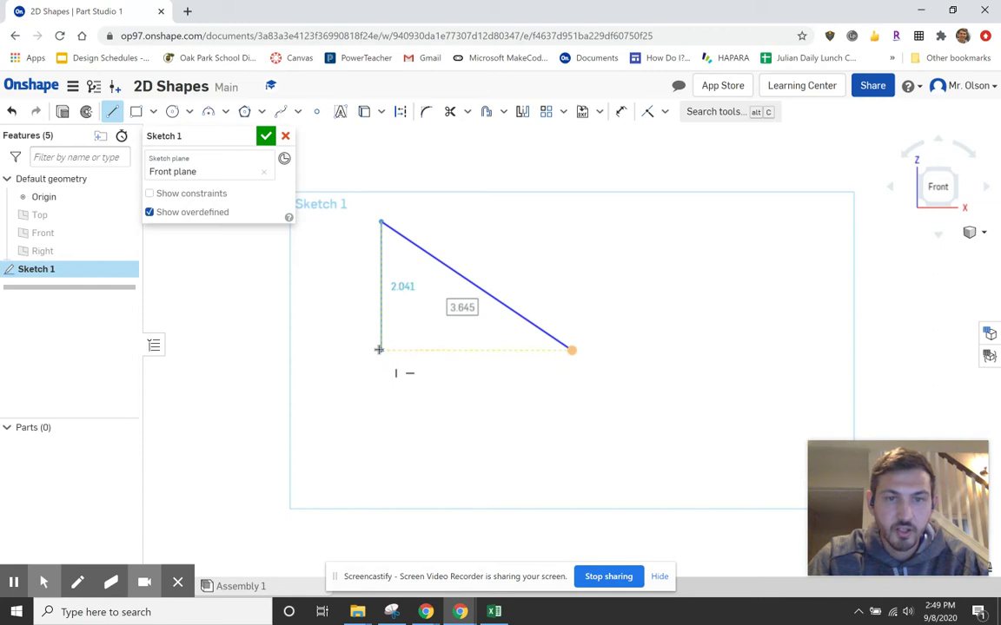
click(380, 349)
click(571, 350)
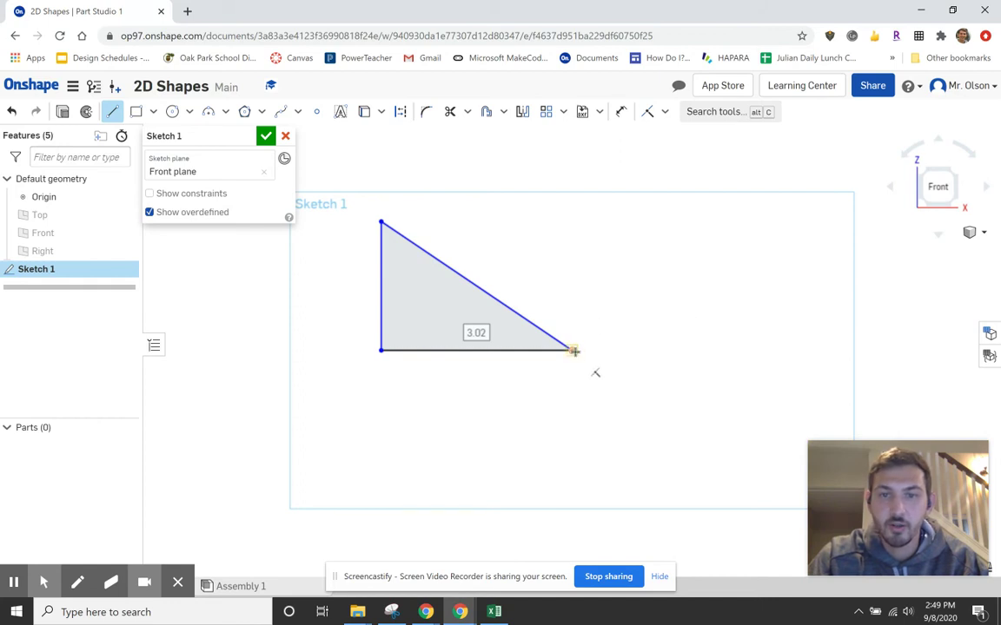
- Sketch a closed four-sided line shape opposite the triangle, starting and ending at the origin, with sides about 2.03, 2.62 and 0.19, and end the Line tool
click(572, 350)
click(737, 224)
click(737, 350)
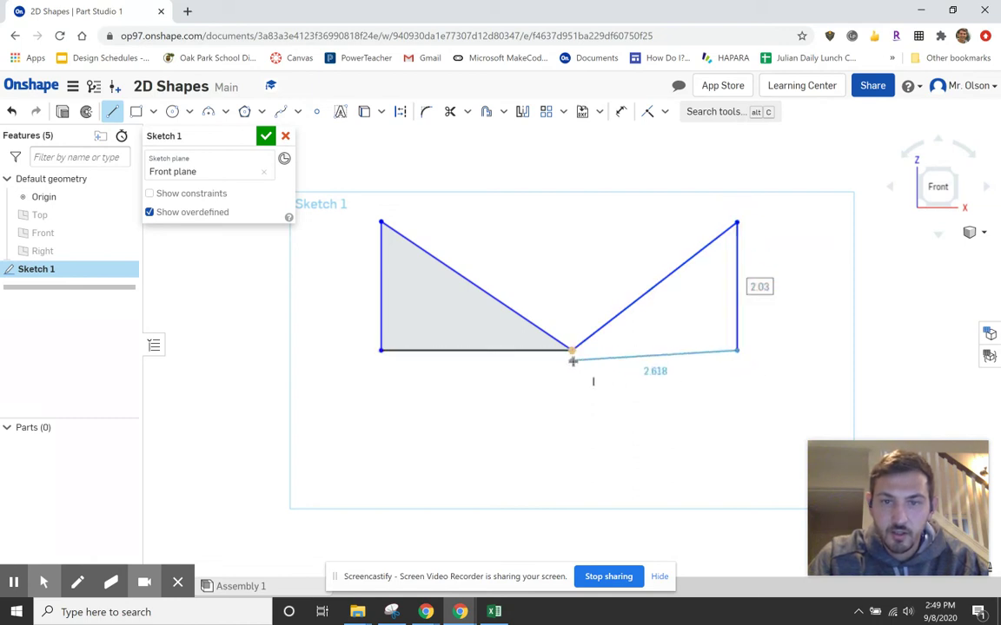
click(571, 361)
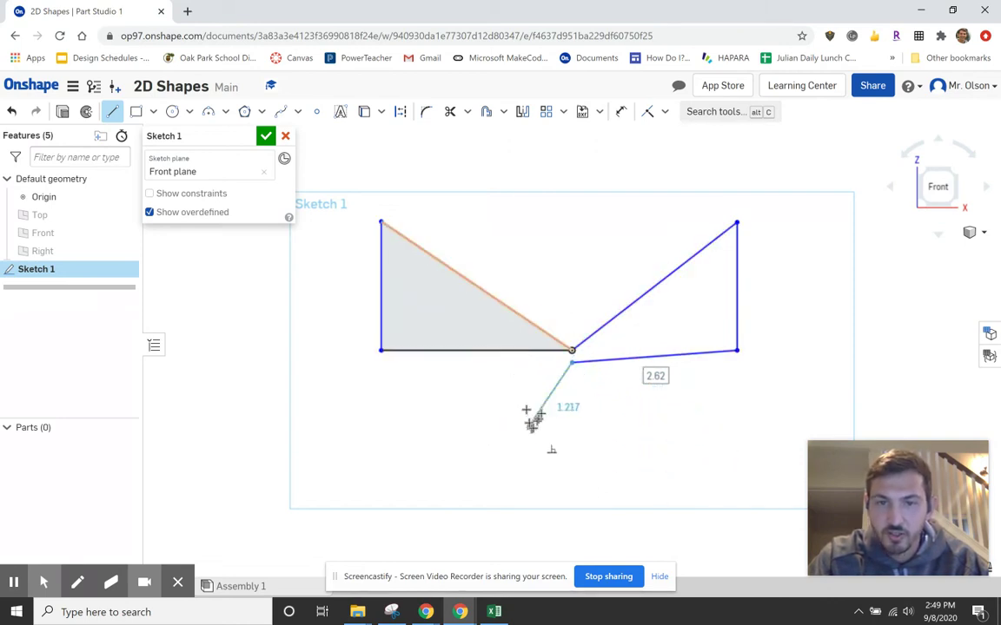
click(572, 351)
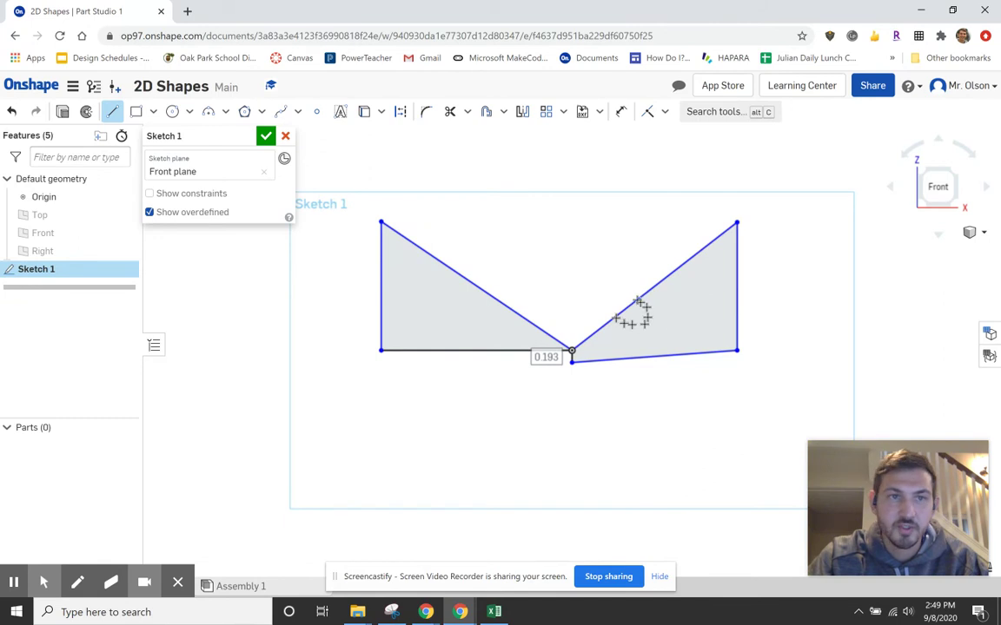
click(112, 113)
click(112, 111)
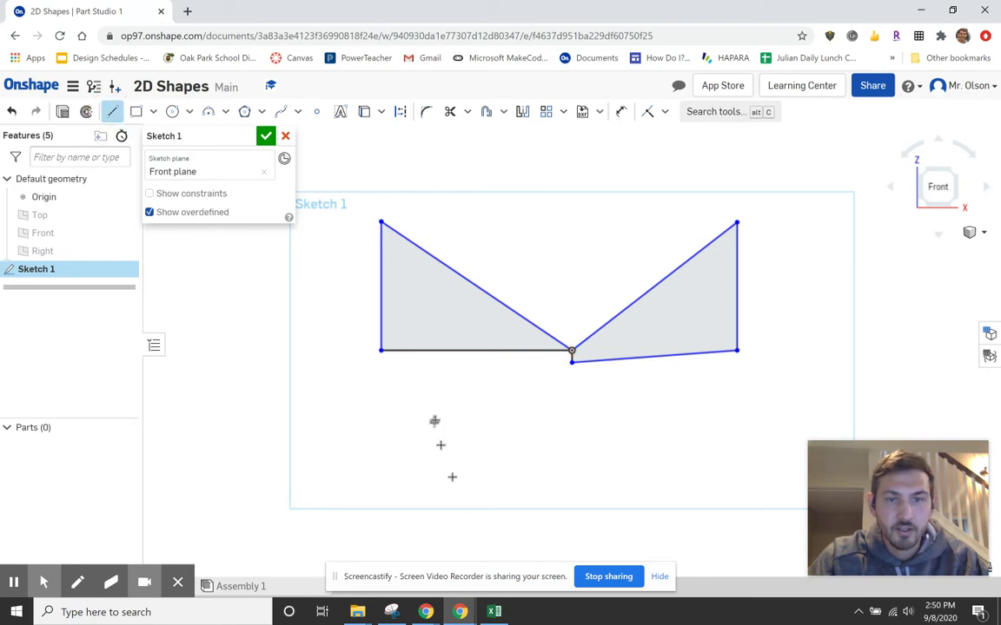
click(112, 111)
click(112, 111)
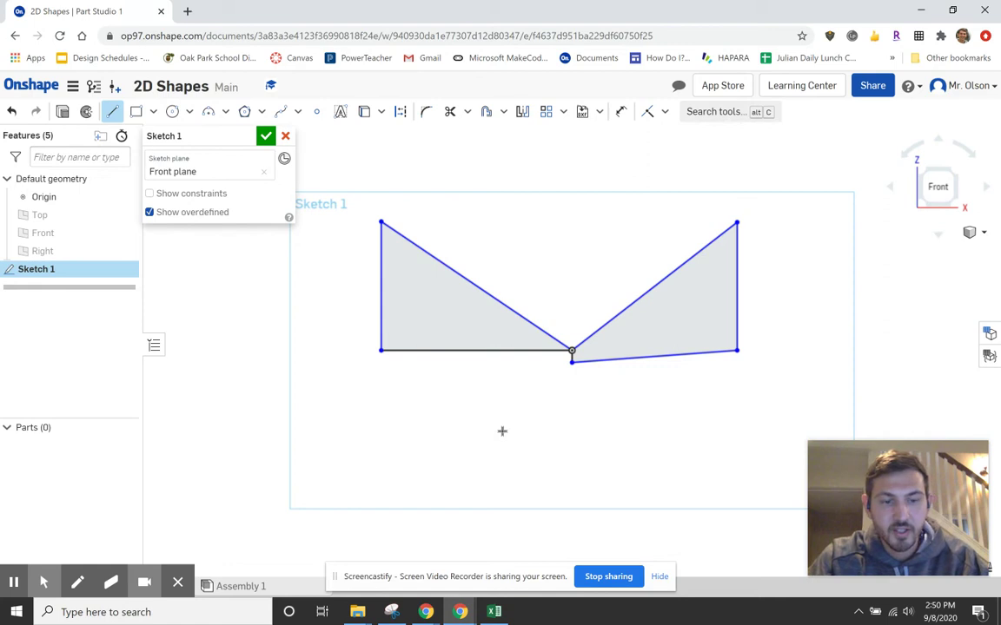
key(Escape)
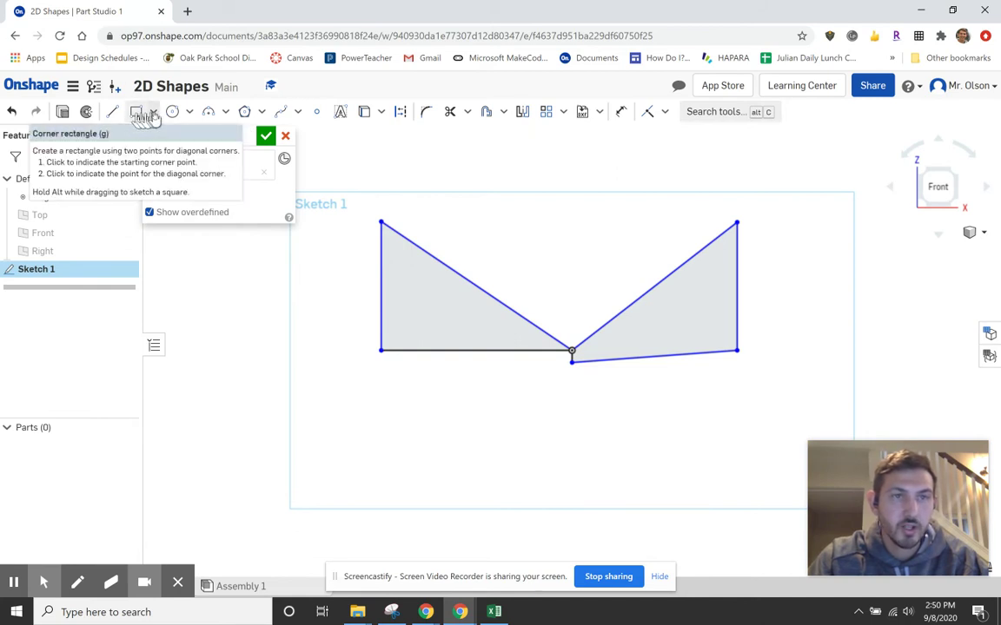
- Sketch a corner rectangle about 2.62 wide and 1.36 high below the triangle
click(152, 113)
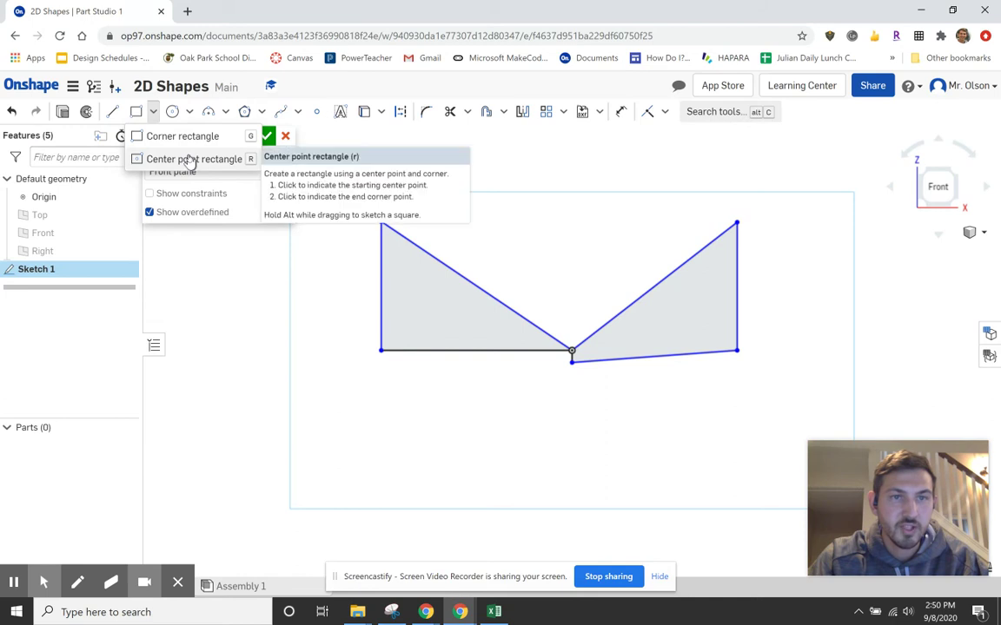
click(157, 139)
click(354, 485)
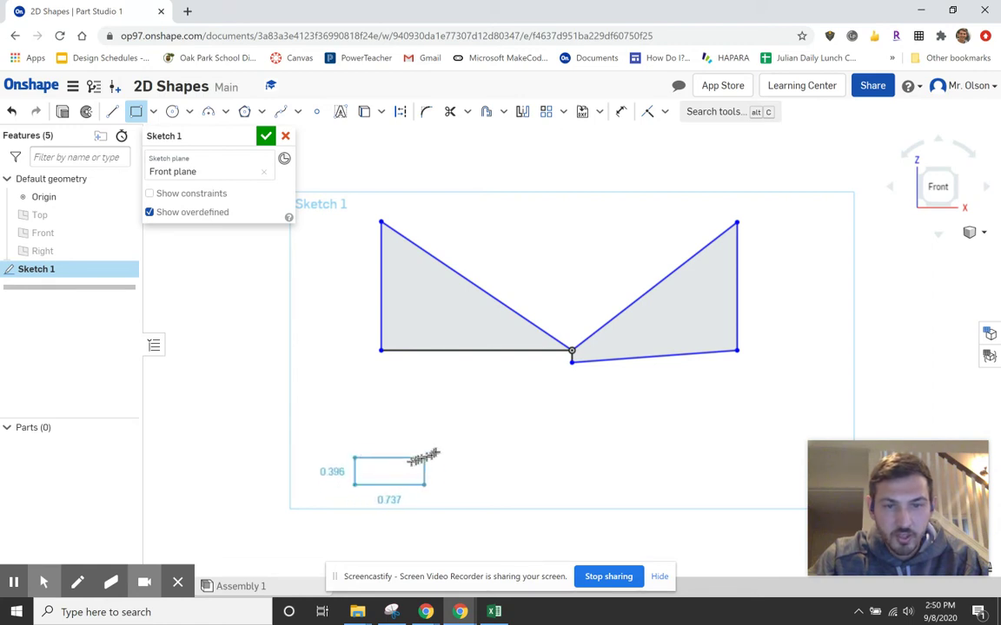
click(519, 399)
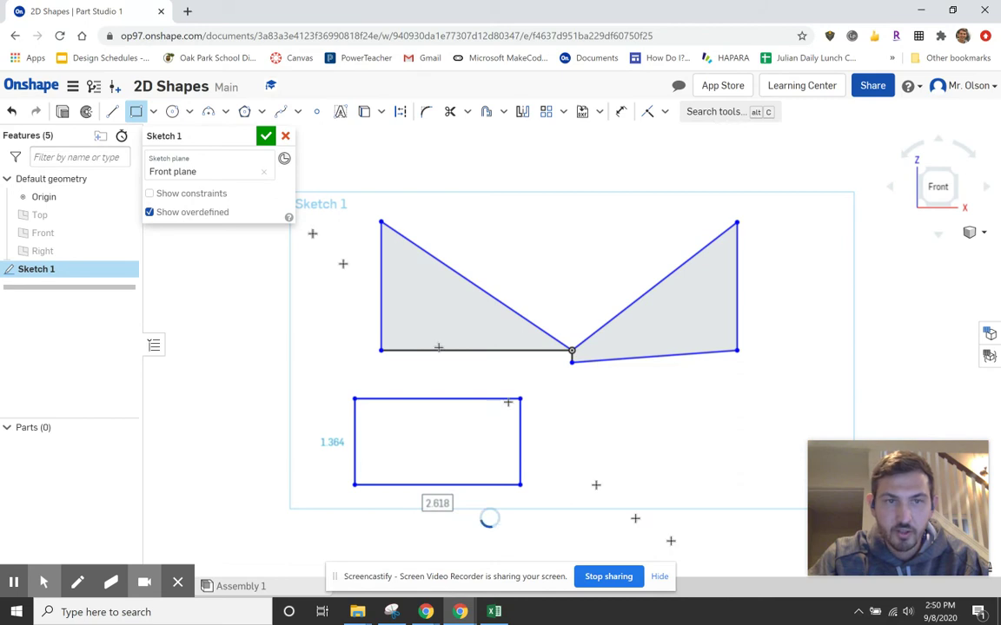
- Sketch a center point rectangle about 2.93 wide and 0.97 high below the four-sided shape
click(145, 115)
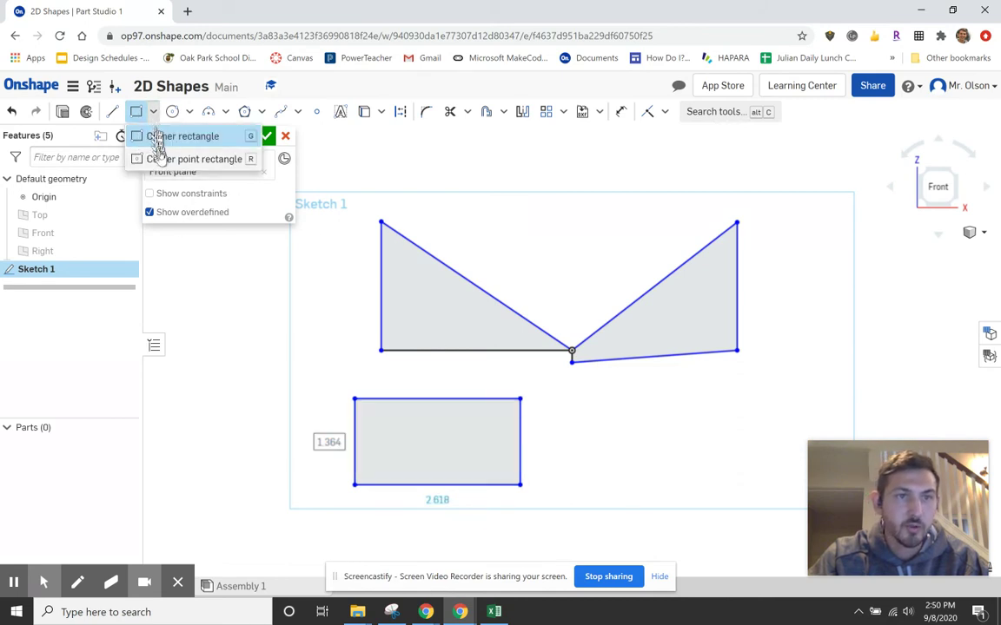
click(157, 156)
click(686, 432)
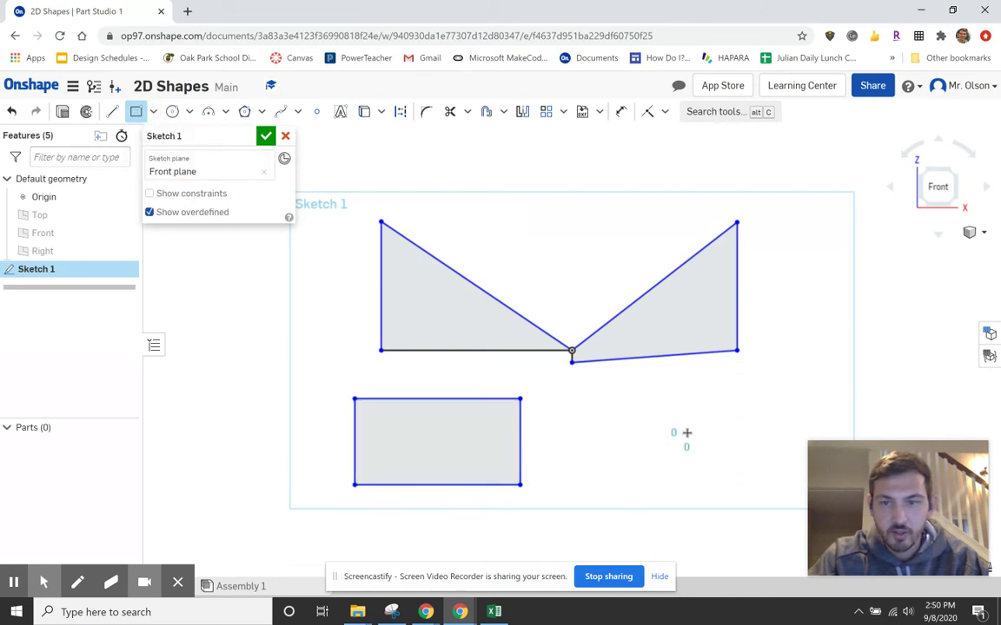
click(594, 462)
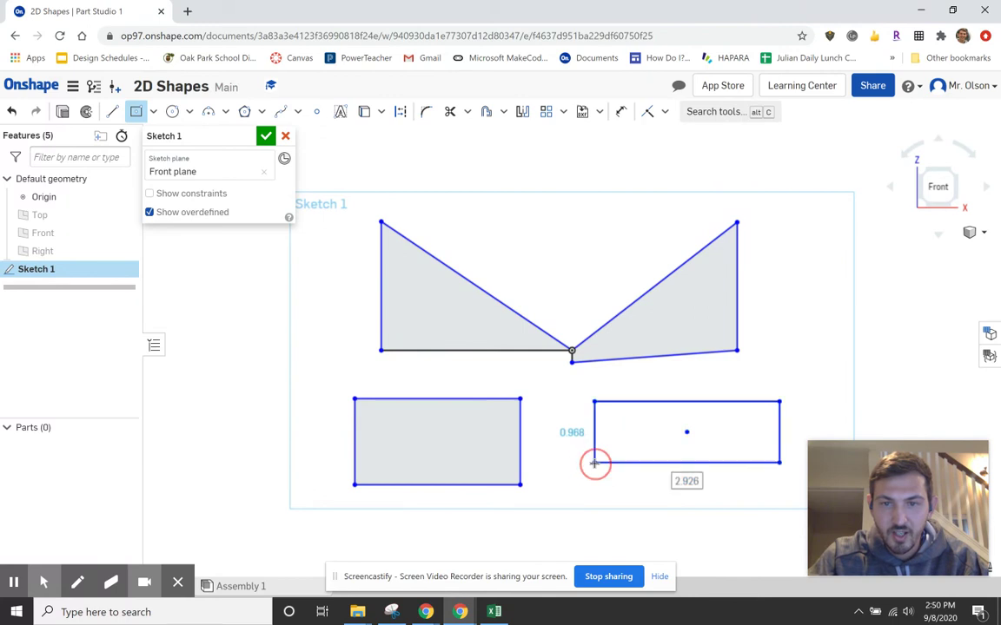
click(153, 112)
click(173, 138)
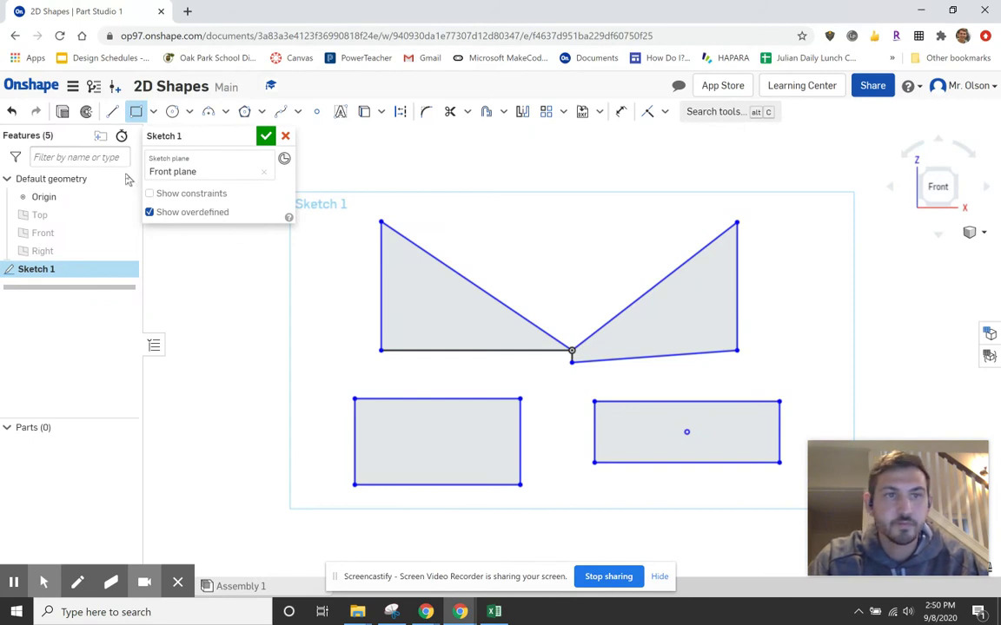
- Sketch a center point circle about 1.15 in diameter above the origin, between the two upper shapes
click(172, 113)
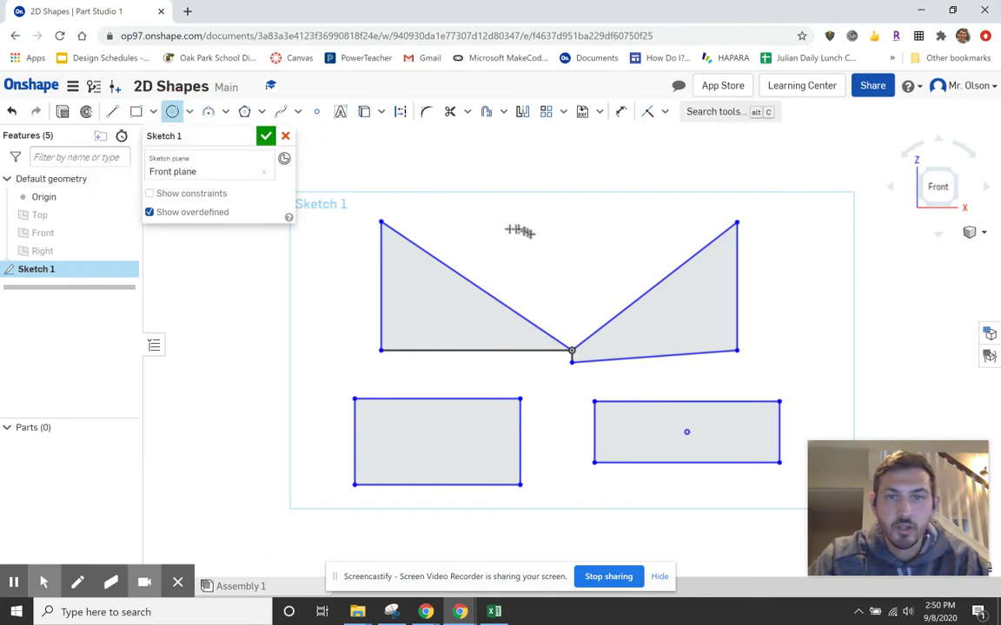
click(563, 234)
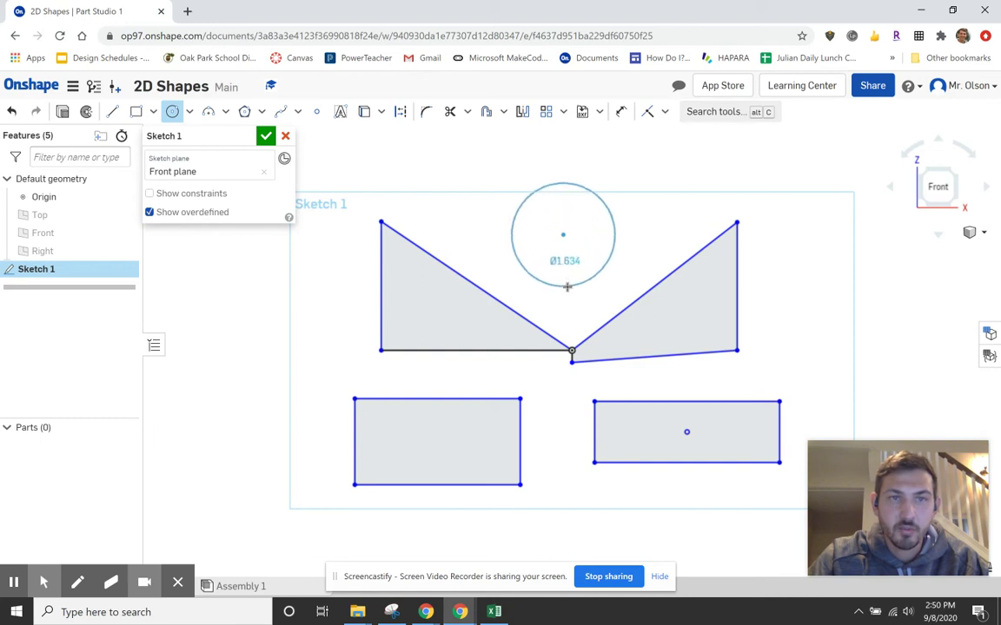
click(567, 271)
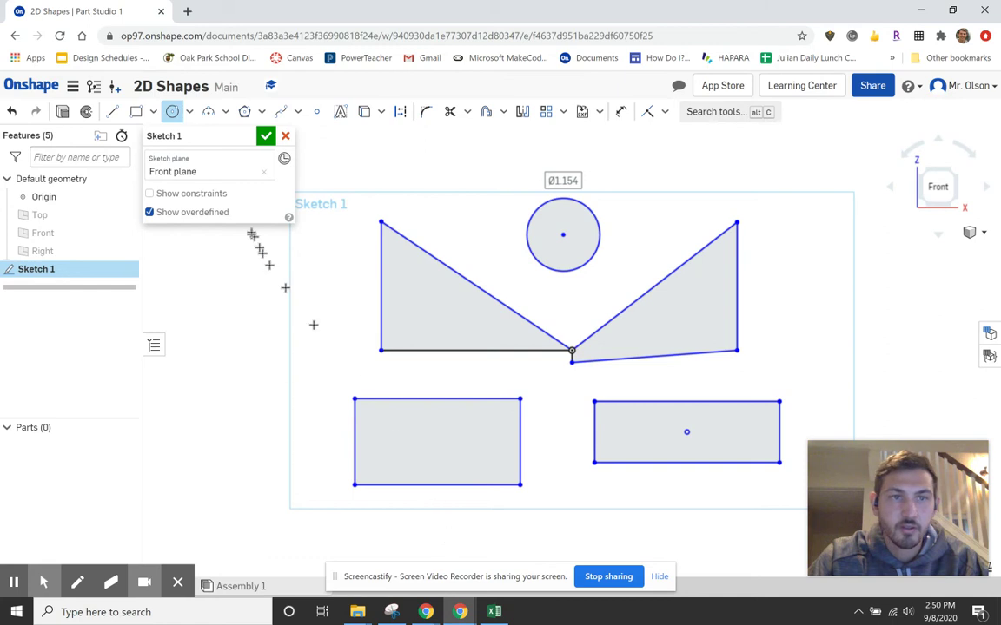
click(188, 113)
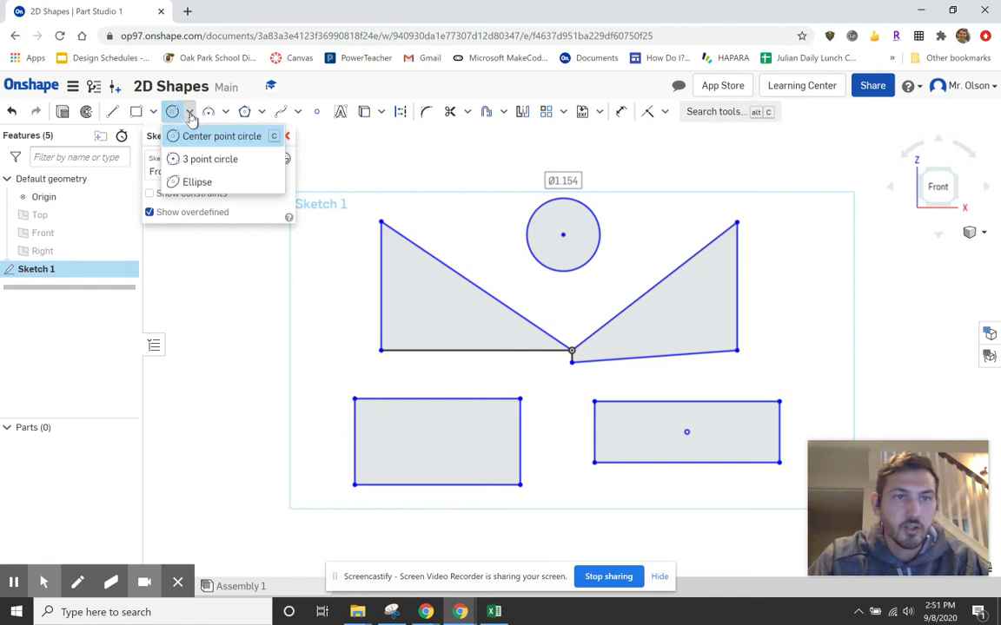
click(211, 168)
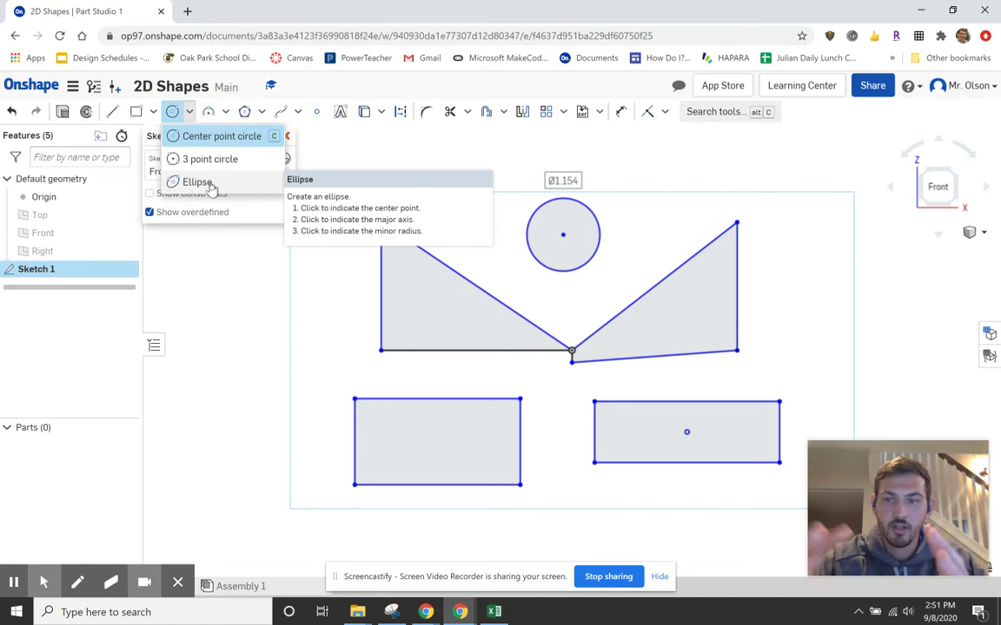
click(205, 138)
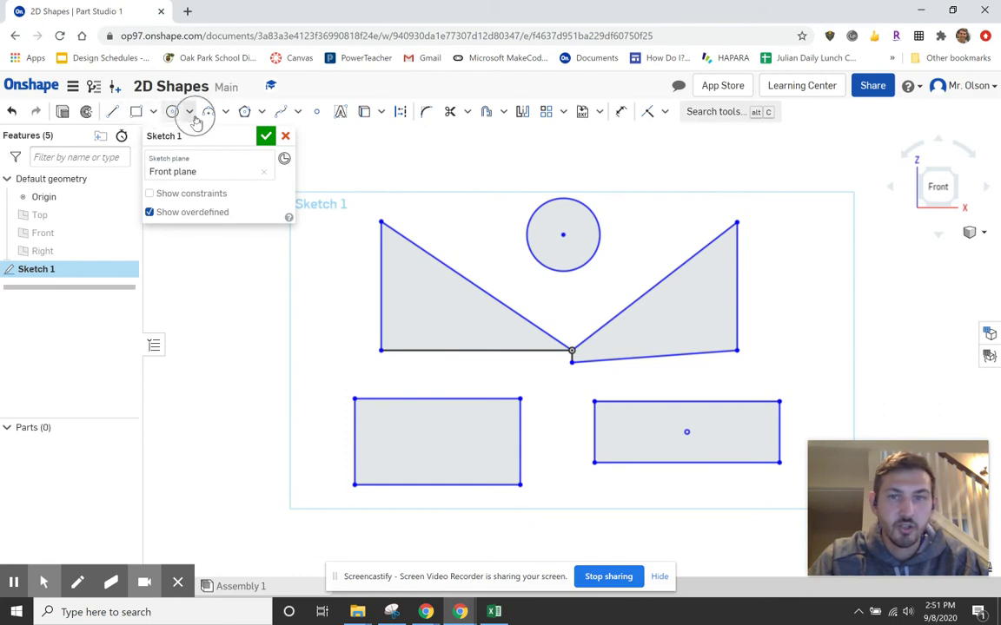
mouse_move(321, 149)
mouse_down()
mouse_move(458, 304)
mouse_move(356, 169)
mouse_up()
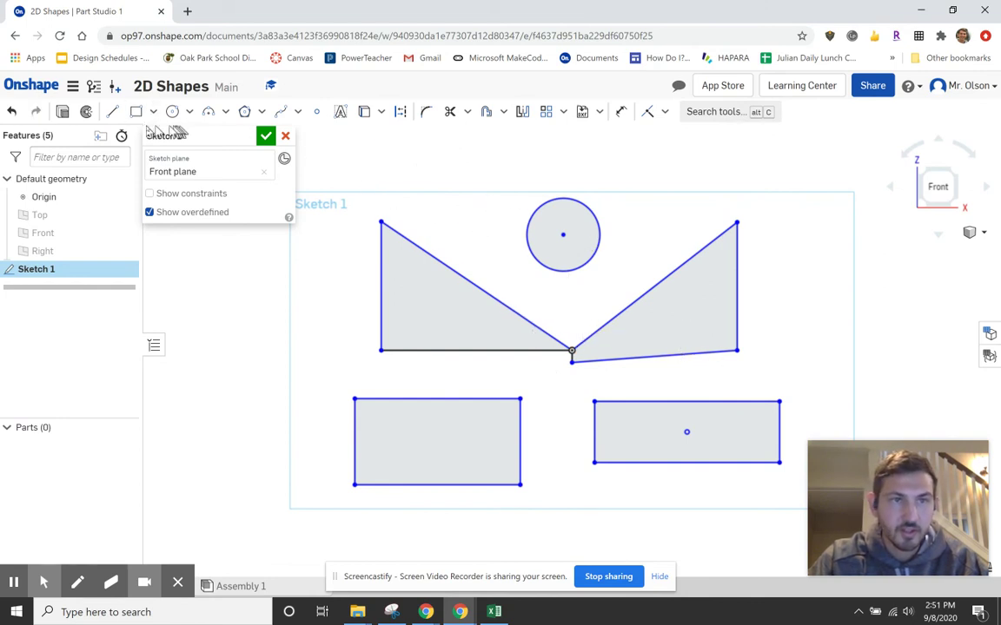
mouse_move(316, 146)
mouse_down()
mouse_move(536, 345)
mouse_move(836, 535)
mouse_up()
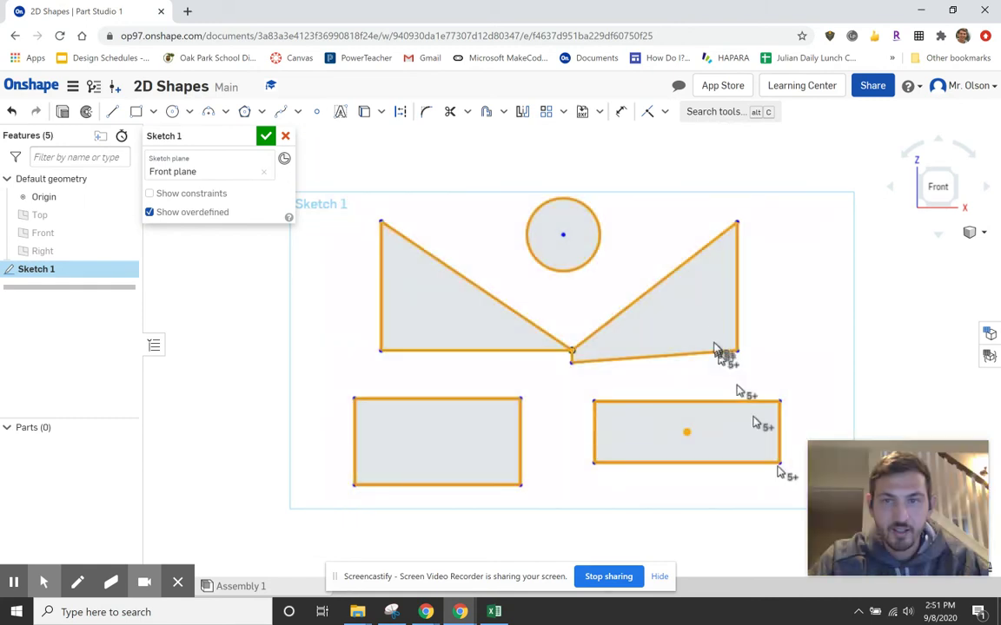
right_click(716, 251)
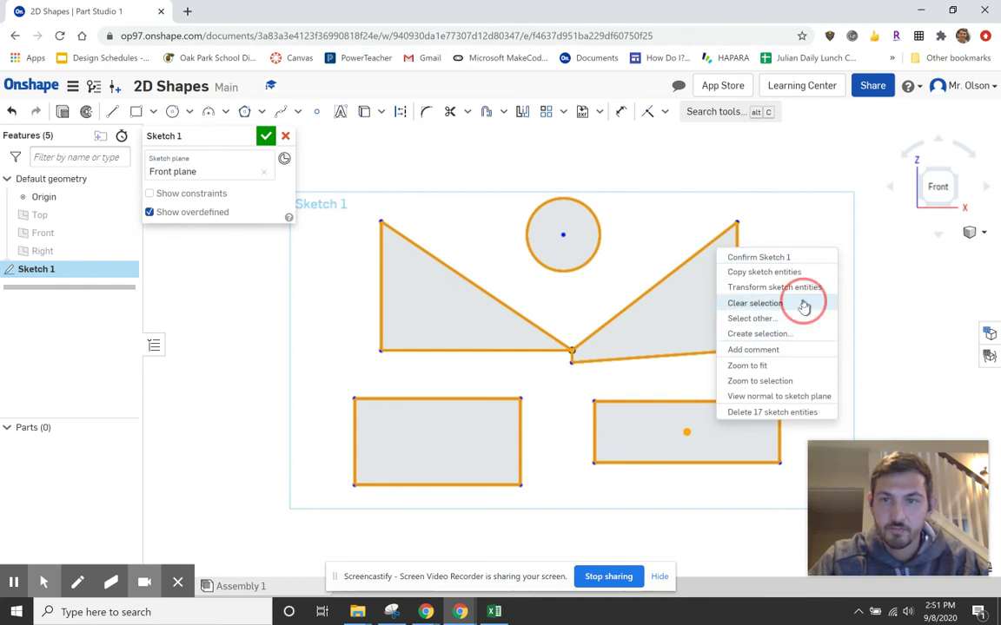
click(755, 304)
- Delete the circle, the triangle and the four-sided line shape from the sketch together
drag(780, 194, 334, 372)
right_click(420, 341)
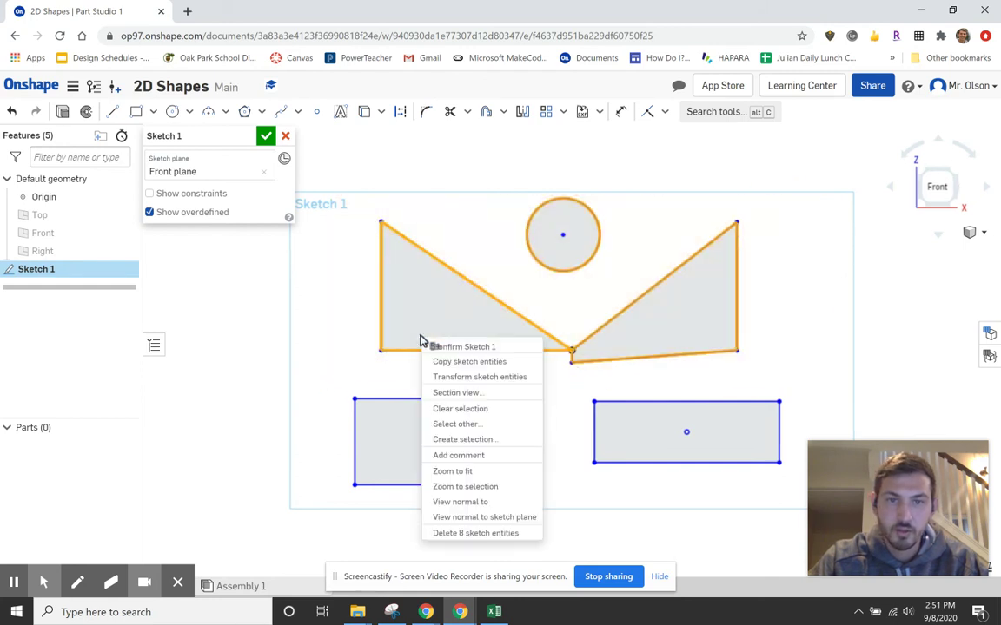
right_click(395, 353)
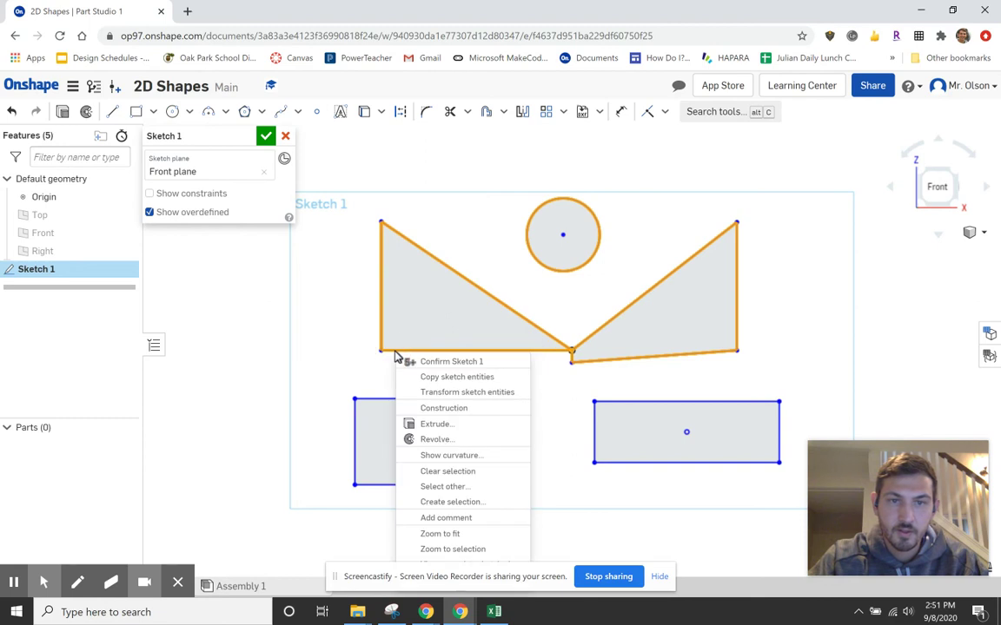
click(324, 275)
click(415, 249)
right_click(415, 249)
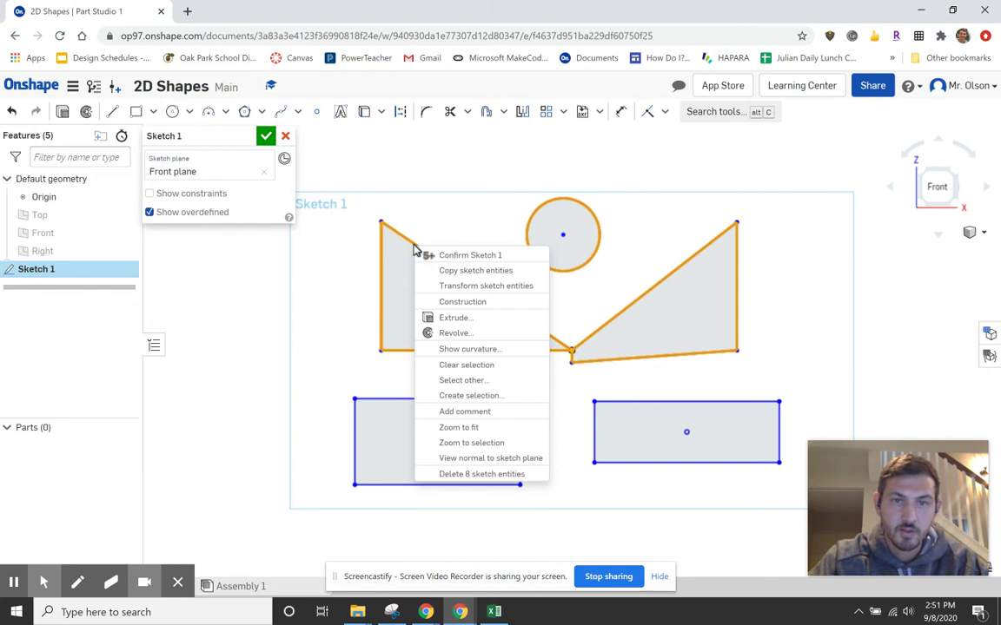
click(492, 474)
- Delete both remaining rectangles from the sketch, leaving only the origin
mouse_move(804, 352)
mouse_down()
mouse_move(752, 393)
mouse_move(293, 488)
mouse_move(327, 502)
mouse_move(343, 496)
mouse_up()
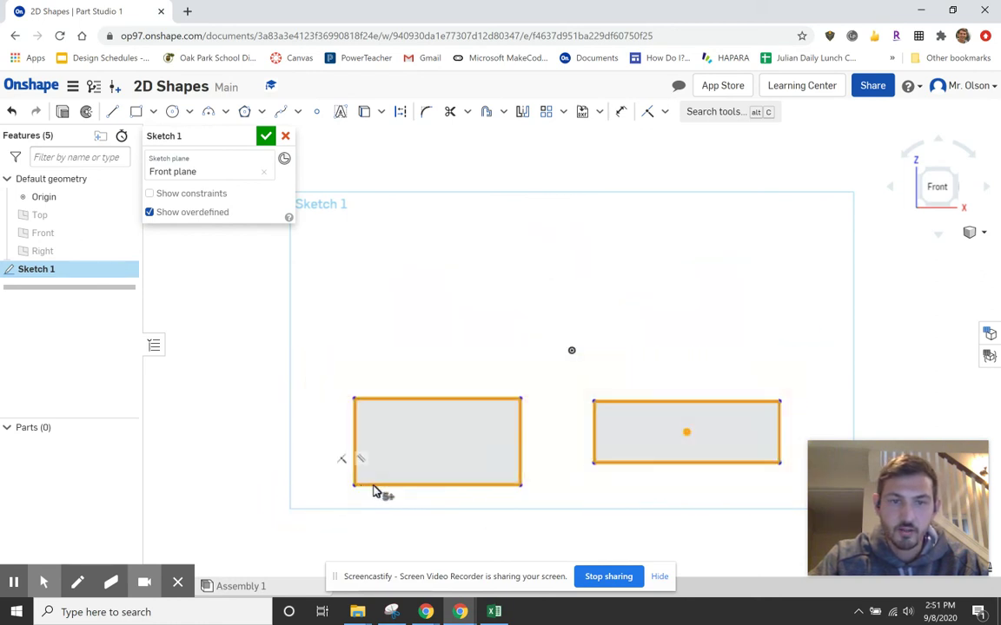
right_click(380, 491)
click(419, 482)
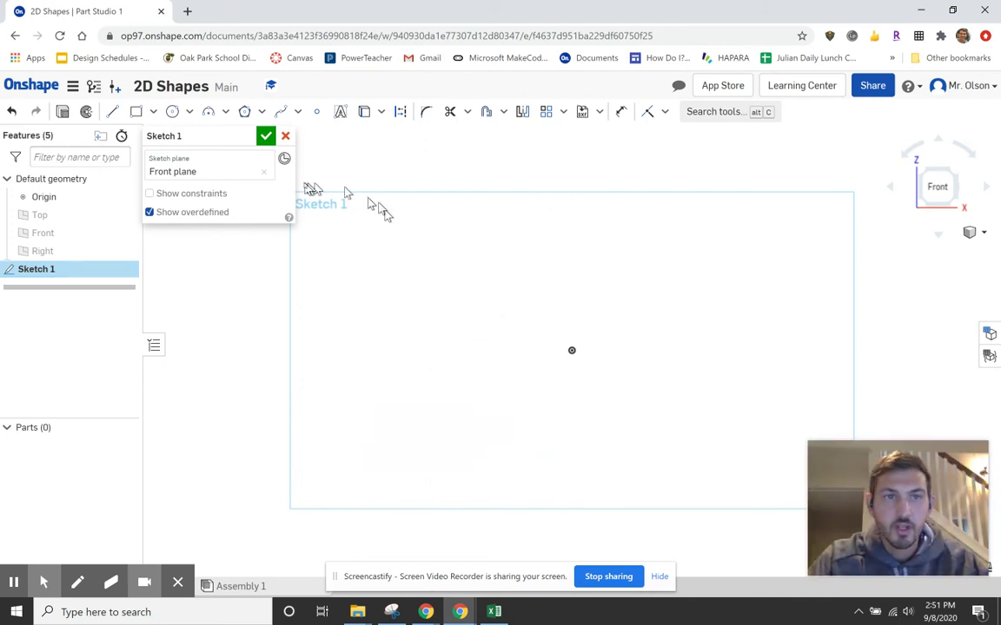
- Sketch a large corner rectangle surrounding the origin, slightly wider than it is high
click(135, 116)
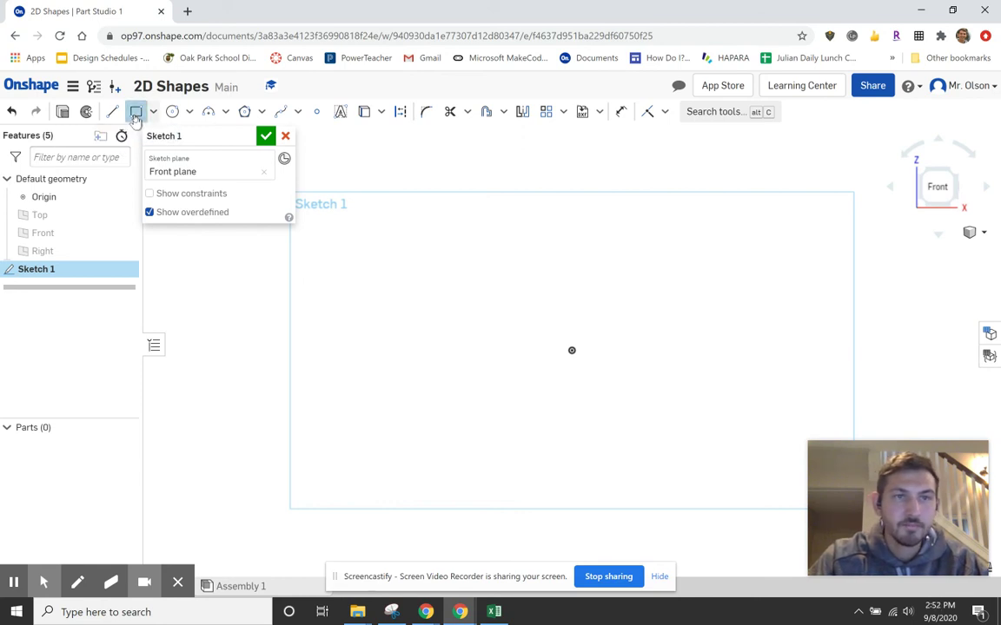
click(467, 302)
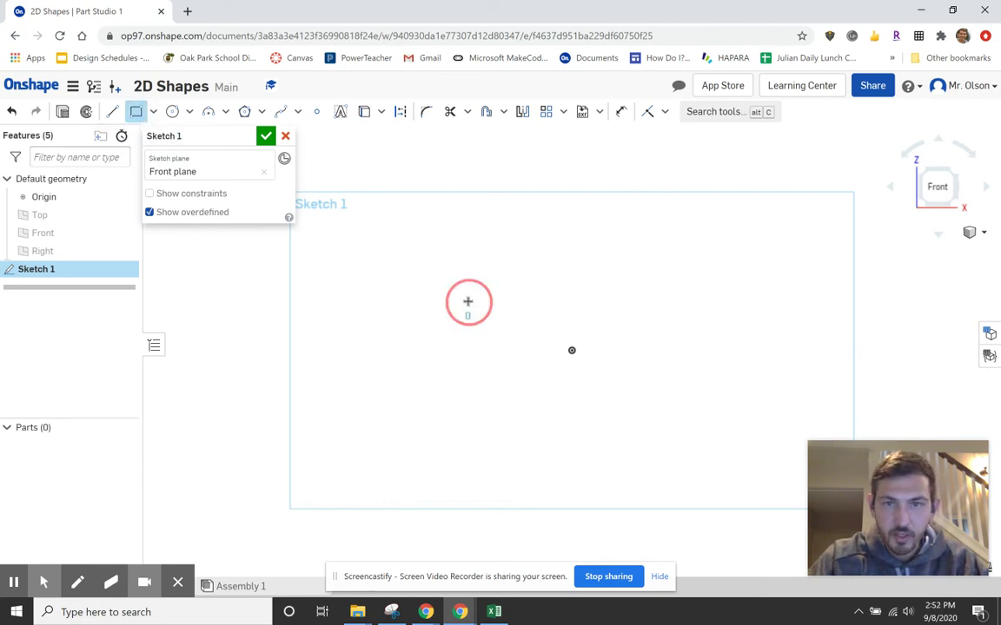
click(663, 467)
- Sketch two roof lines about 2.14 and 2.2 long from the rectangle's upper corners to a peak, and trim away the shared horizontal edge
click(112, 112)
click(467, 301)
click(563, 206)
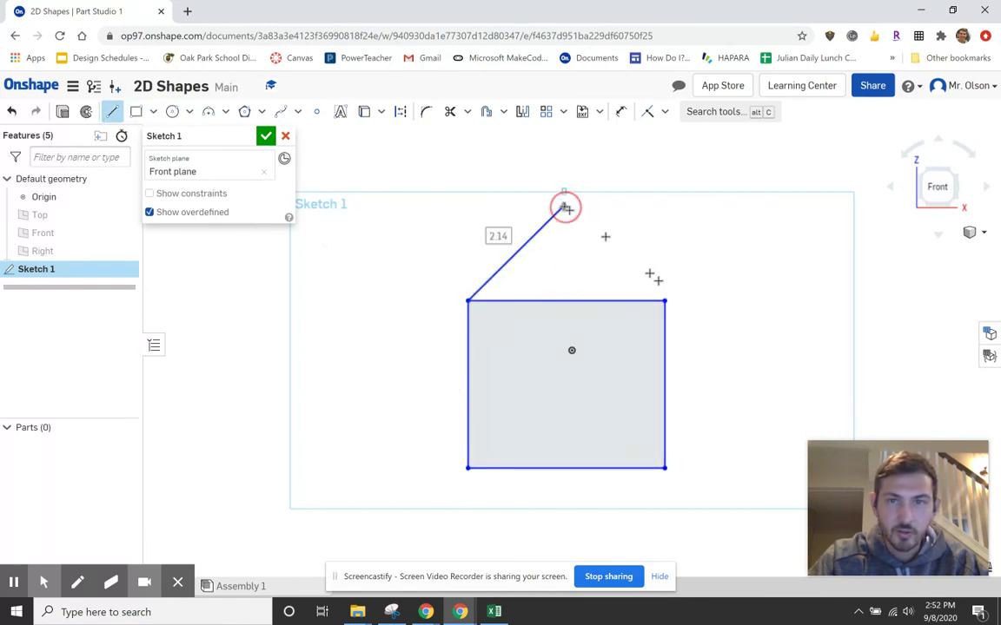
click(663, 300)
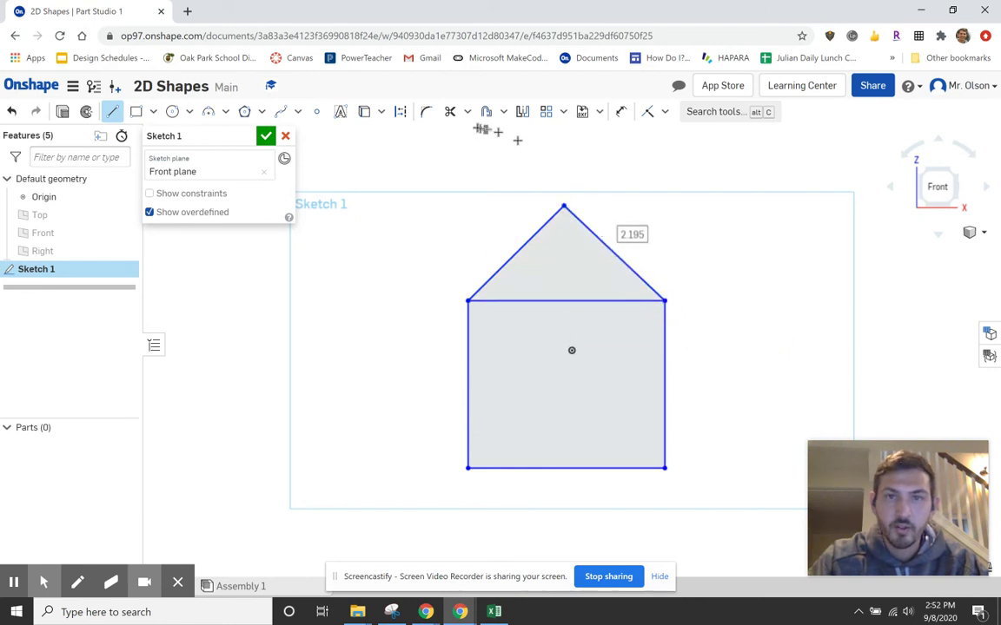
key(Escape)
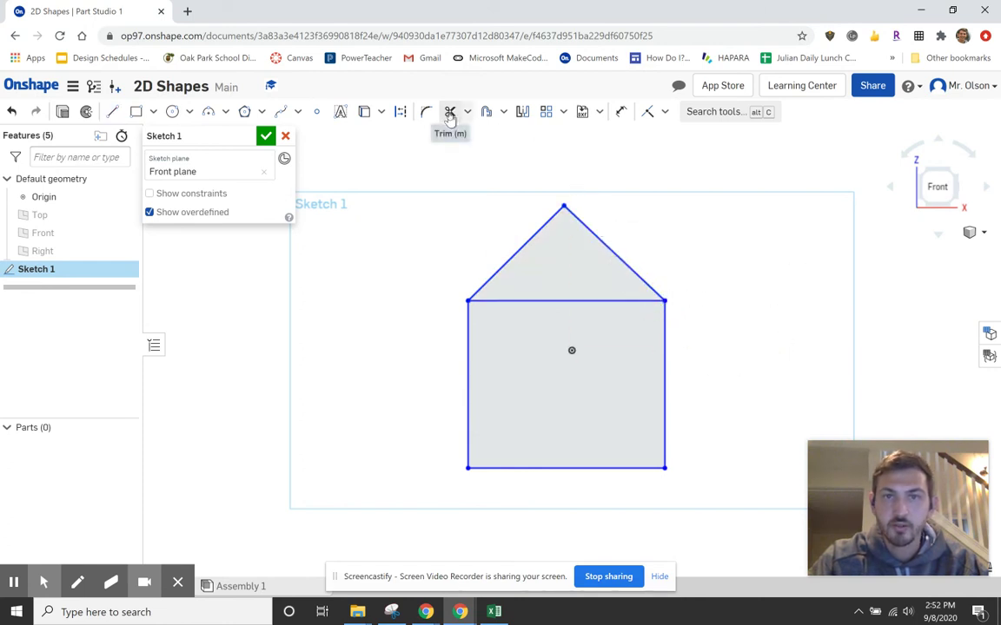
click(449, 116)
click(583, 300)
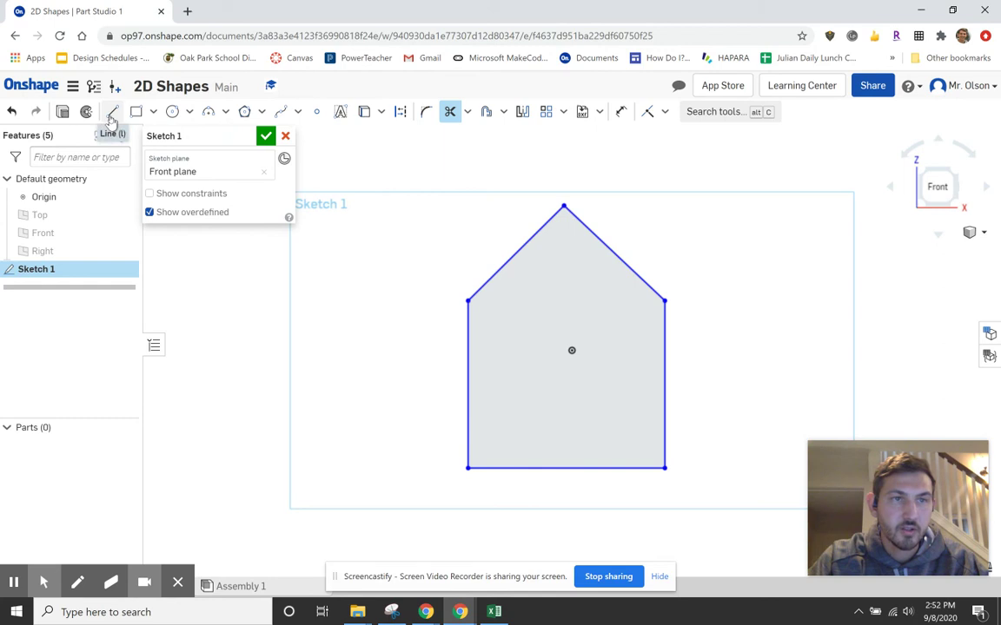
- Sketch a center point circle centered on the left vertical edge of the house shape, slightly above the lower corner
click(173, 112)
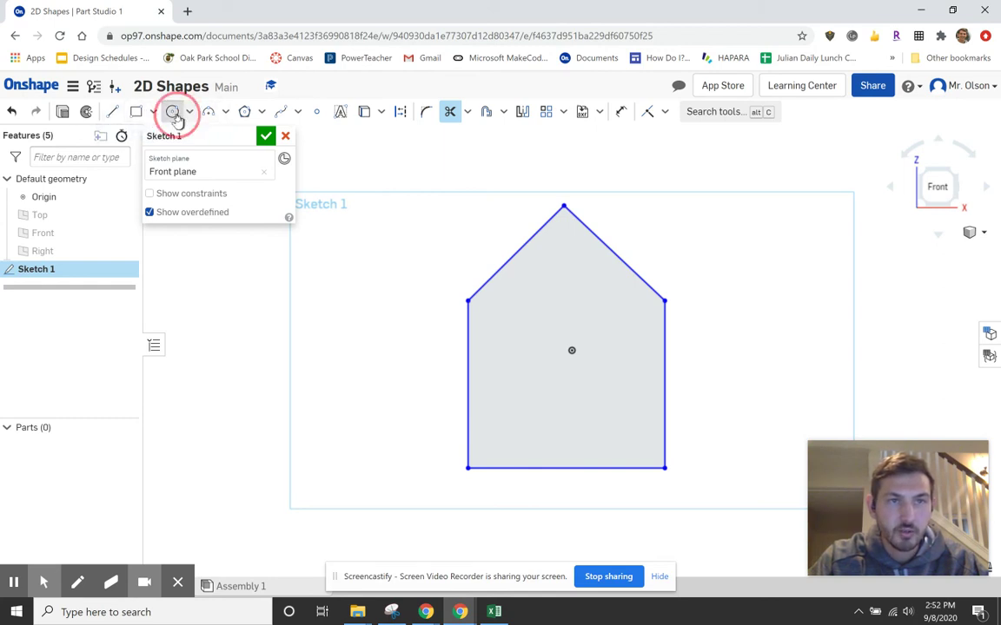
click(466, 384)
click(517, 391)
- Trim the left edge segments inside the circle and the circle's inner half, leaving a semicircular bulge on the outline
click(450, 111)
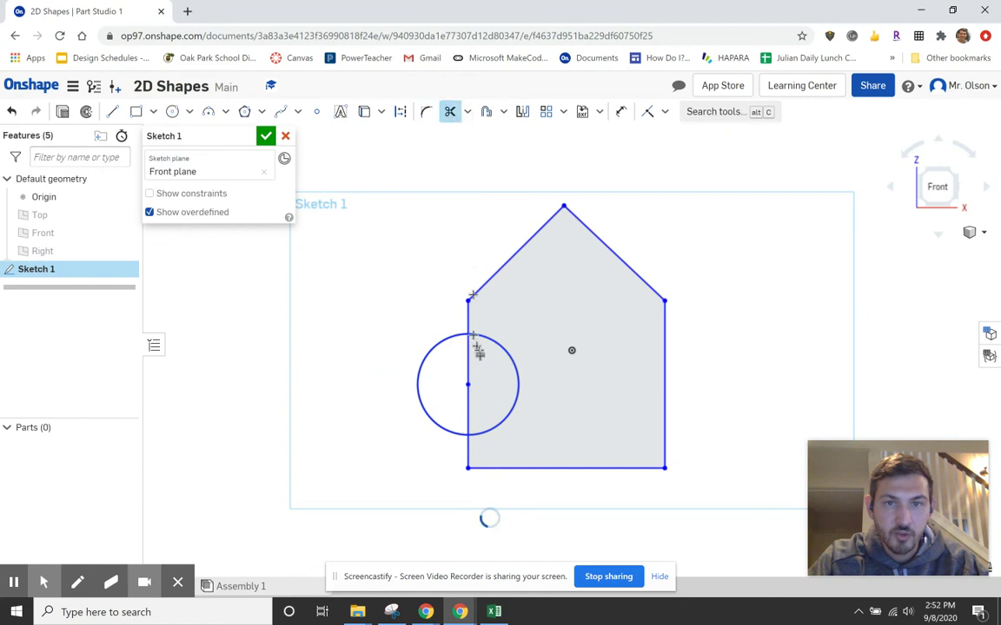
click(470, 358)
click(501, 352)
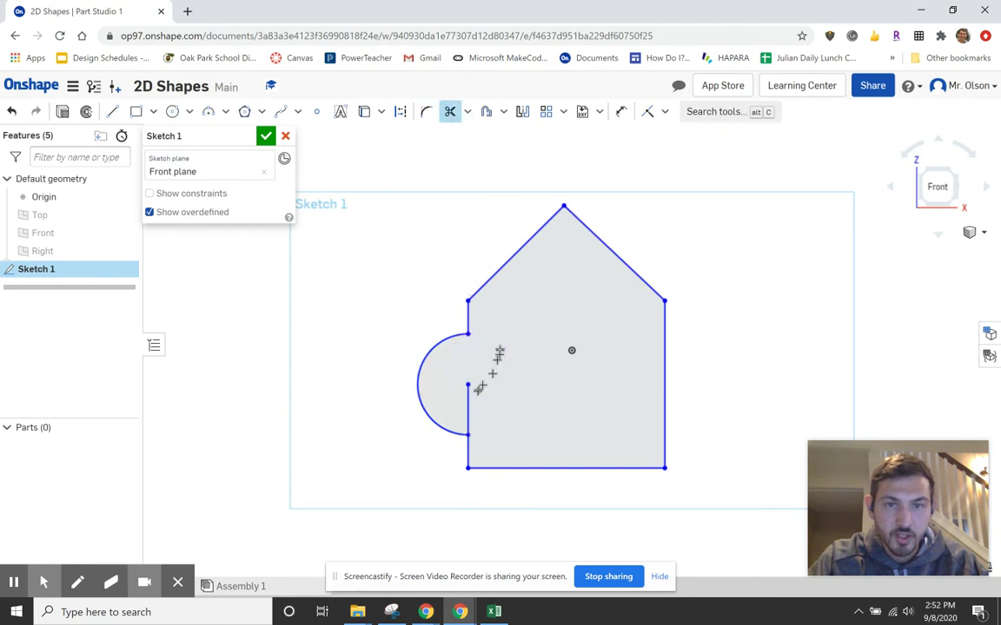
click(467, 404)
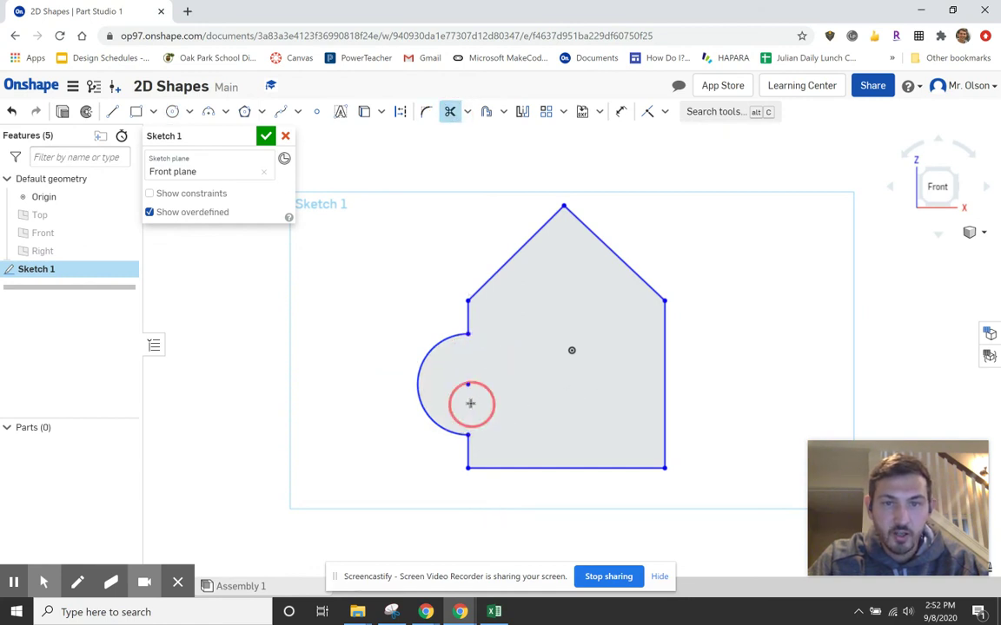
- Draw a line about 0.53 long from the arc's lower end to the lower left corner of the house shape
click(112, 111)
drag(469, 432, 467, 468)
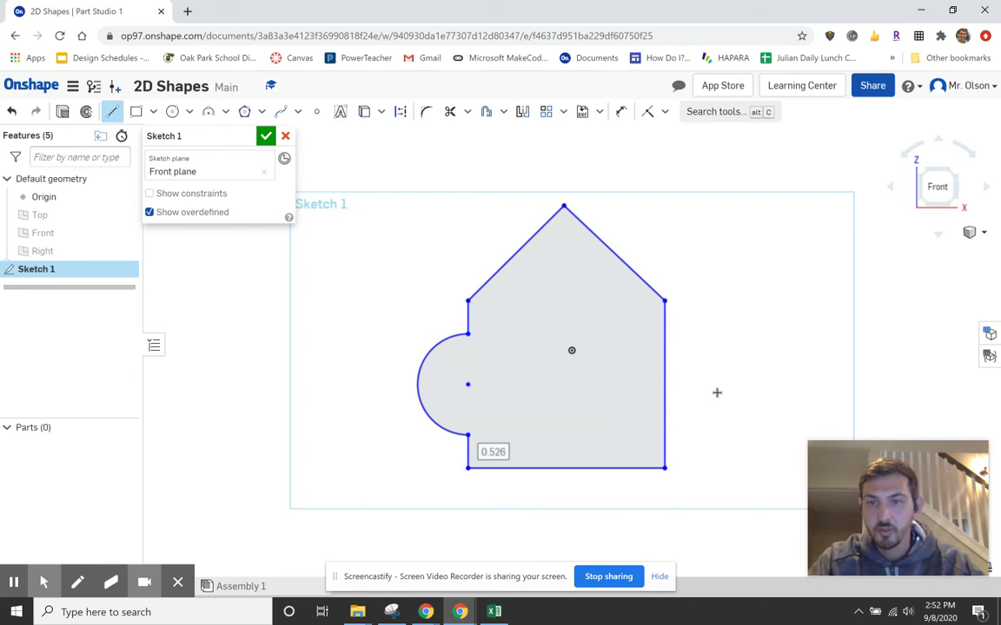